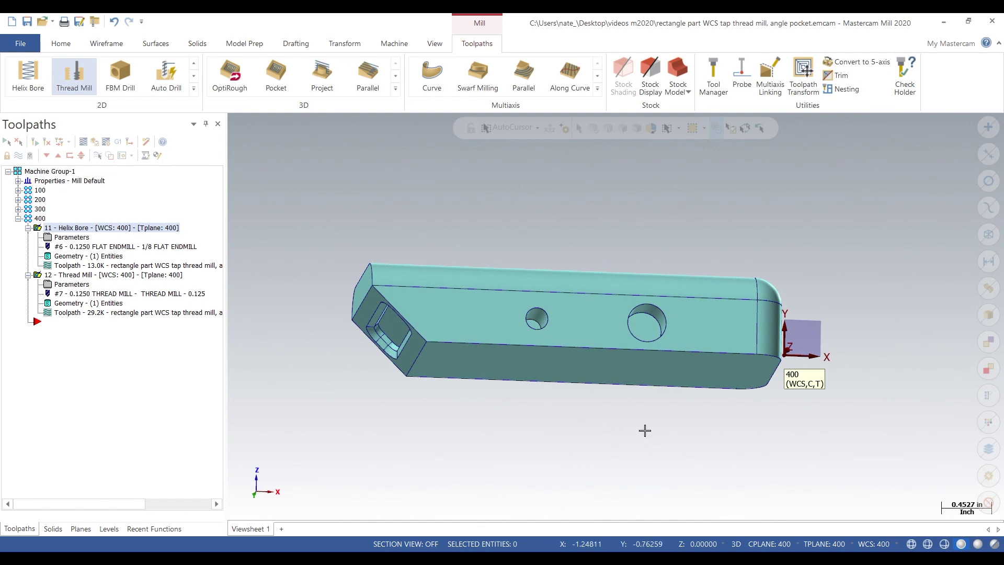
Step: Expand toolpath groups 100, 200 and 300 and select all their operations
click(19, 191)
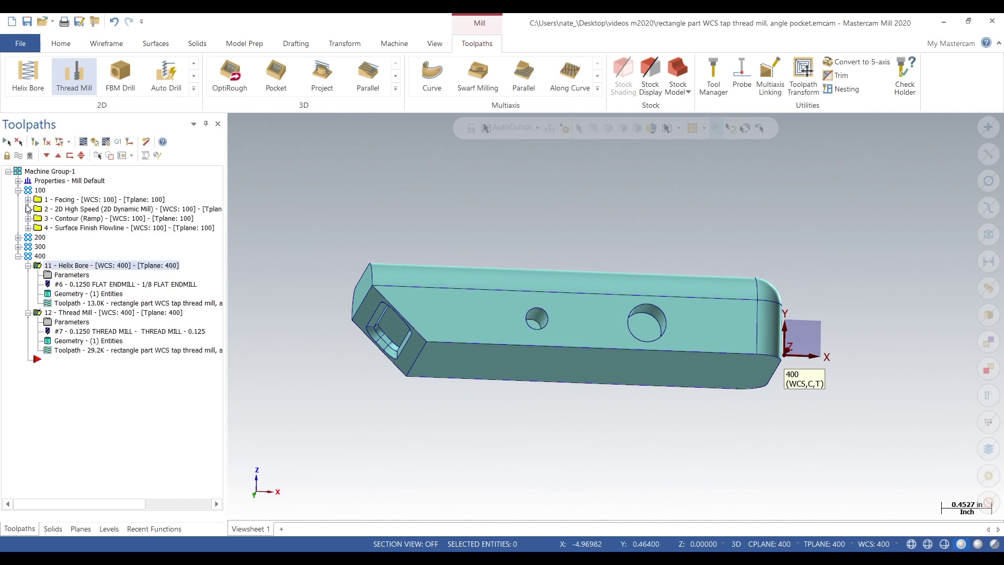
click(19, 237)
click(19, 285)
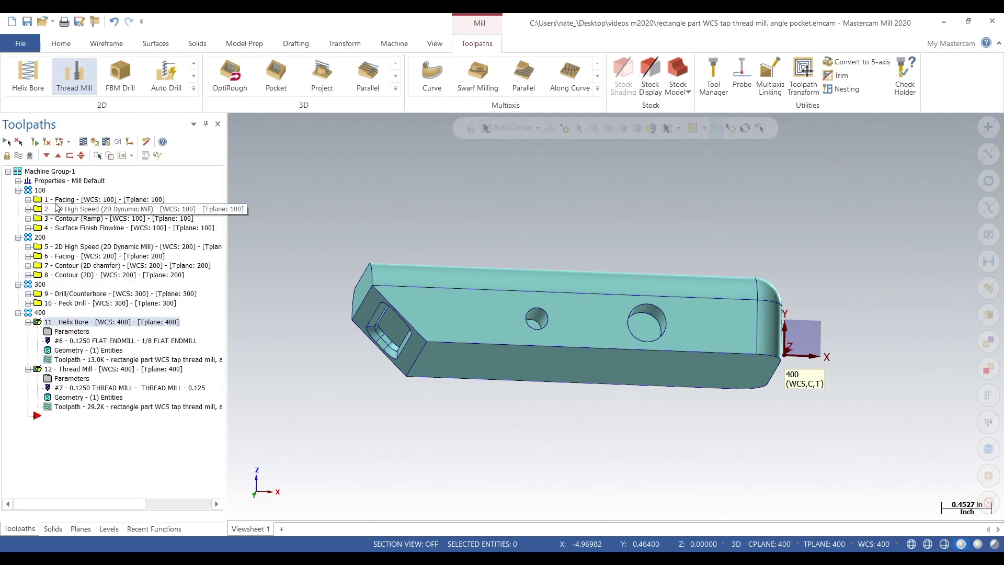
click(40, 190)
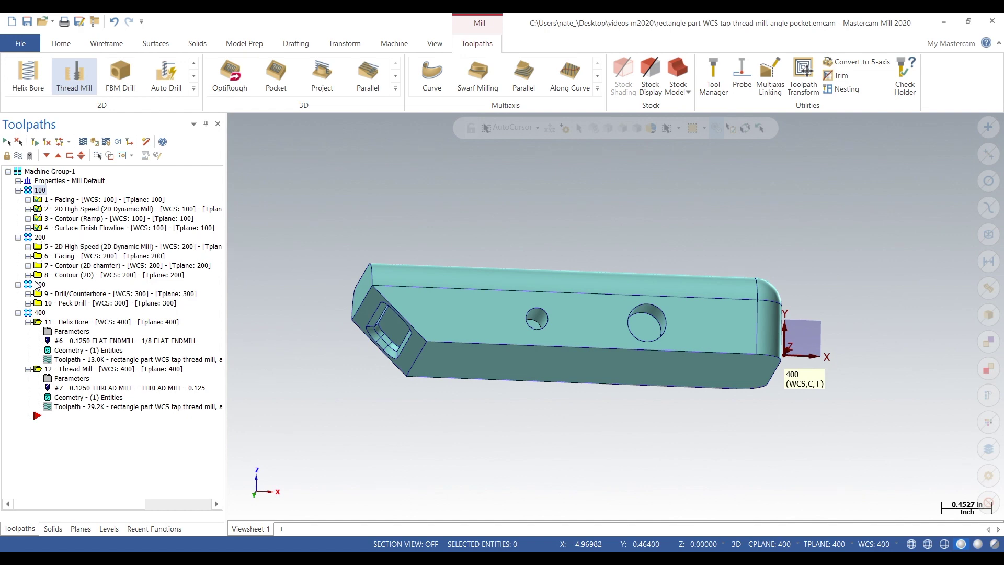
Step: Verify the selected operations in a maximized simulator and play the simulation at the fastest speed
click(94, 143)
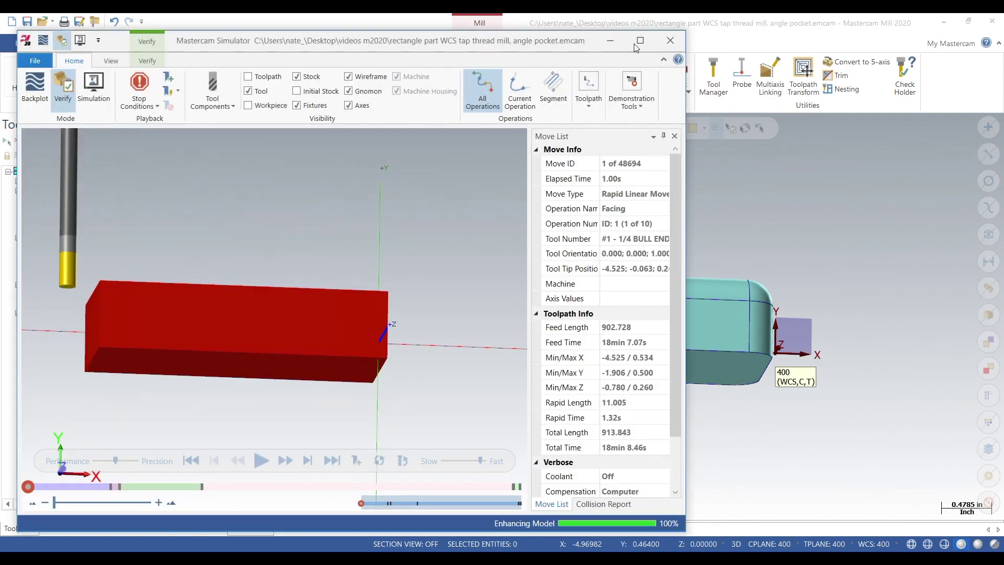
click(641, 42)
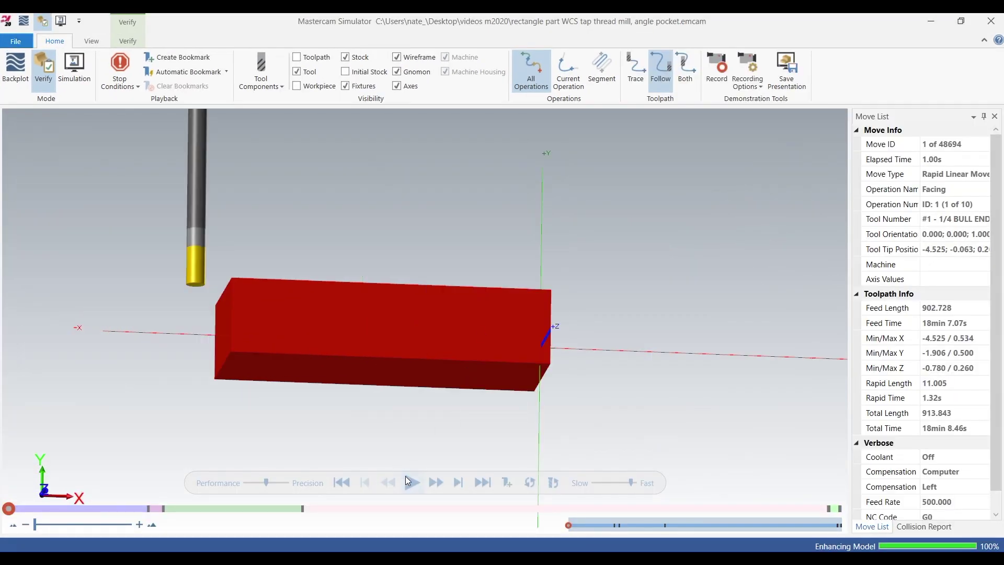
click(407, 480)
middle_drag(616, 331, 622, 370)
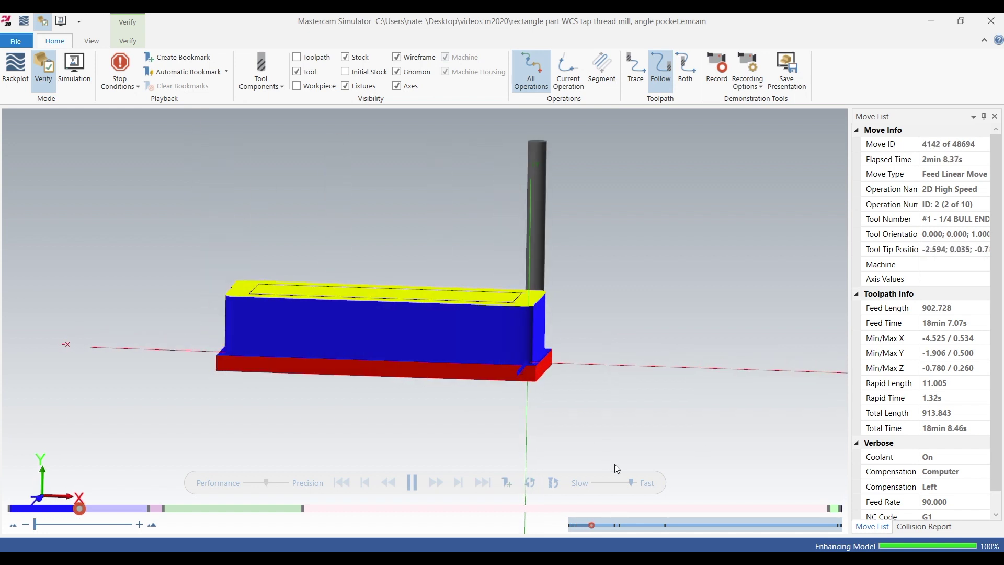
drag(631, 482, 635, 482)
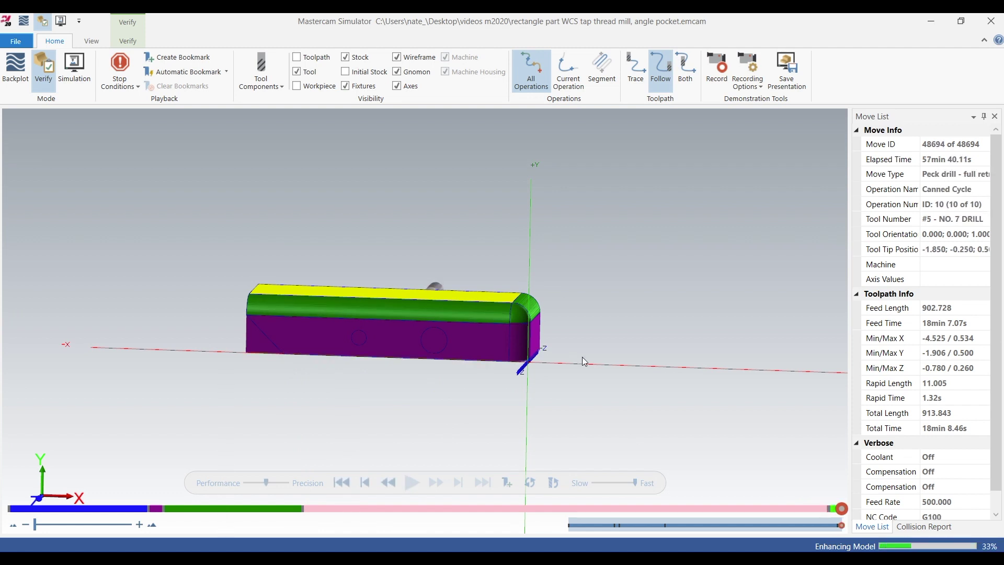
Step: Inspect the machined part from several angles, including the drilled holes, engraved face and uncut side holes, and close the simulator
middle_drag(585, 388, 564, 272)
scroll(500, 299, up, 3)
middle_drag(500, 298, 486, 276)
scroll(180, 347, up, 3)
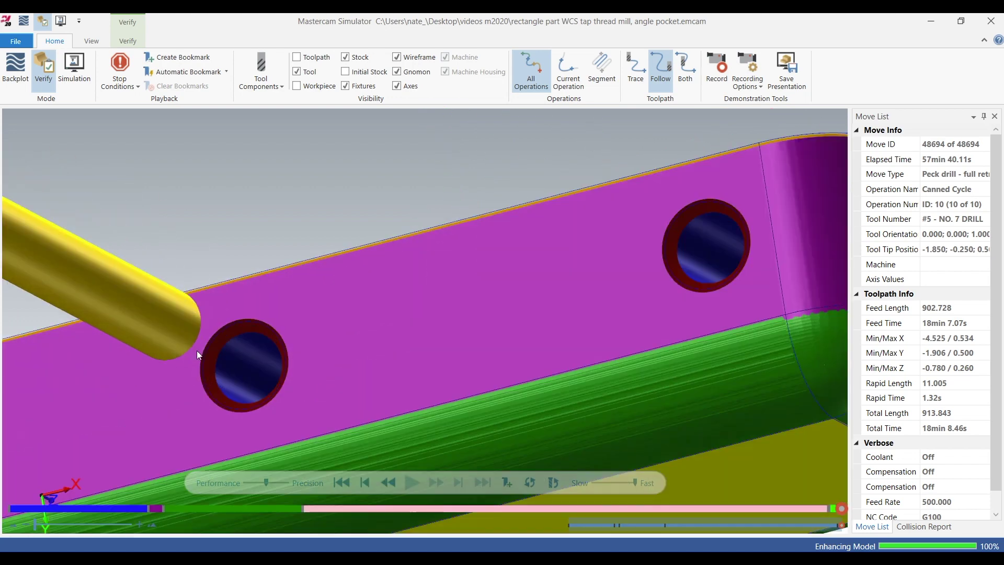
scroll(341, 289, down, 3)
middle_drag(341, 288, 459, 391)
scroll(409, 374, up, 3)
scroll(410, 374, down, 3)
scroll(459, 391, down, 2)
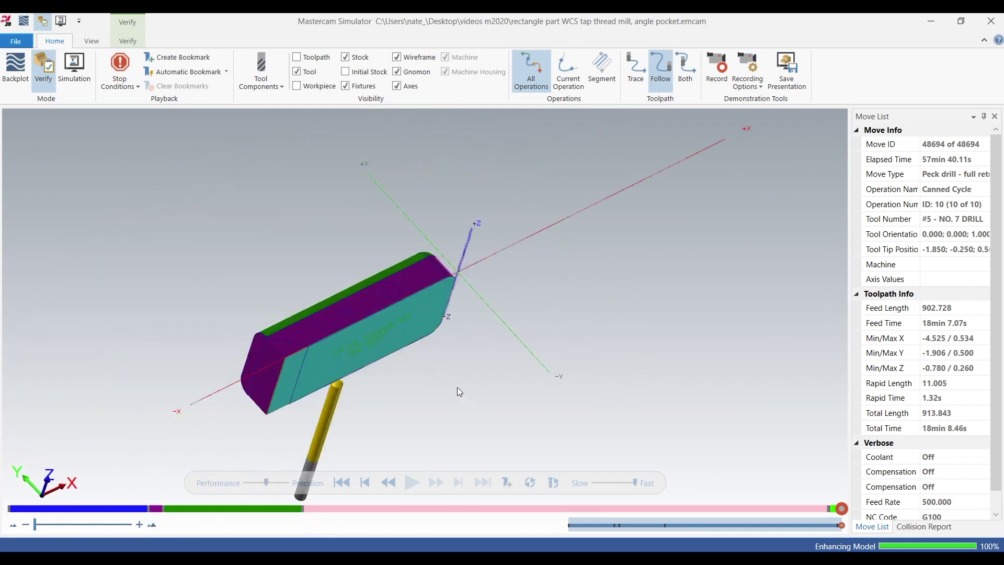
middle_drag(351, 316, 343, 329)
scroll(361, 375, up, 3)
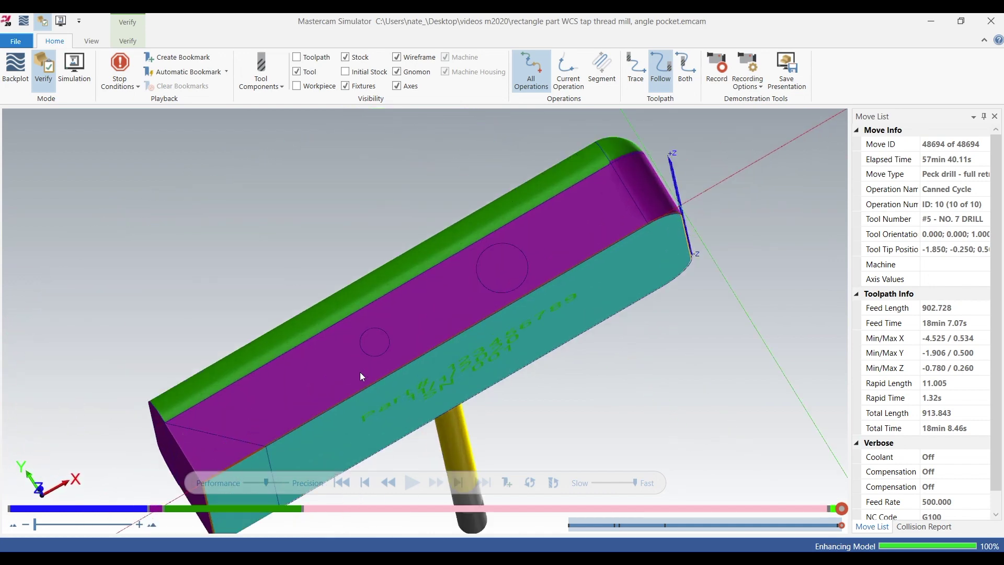
click(993, 22)
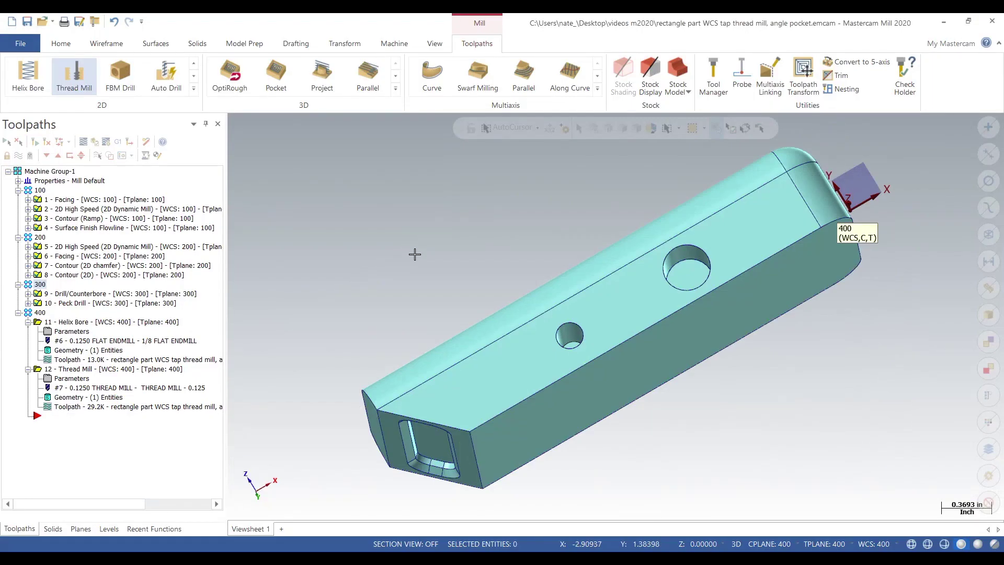
Step: Collapse toolpath groups 100, 200 and 300
click(18, 190)
click(18, 199)
click(18, 209)
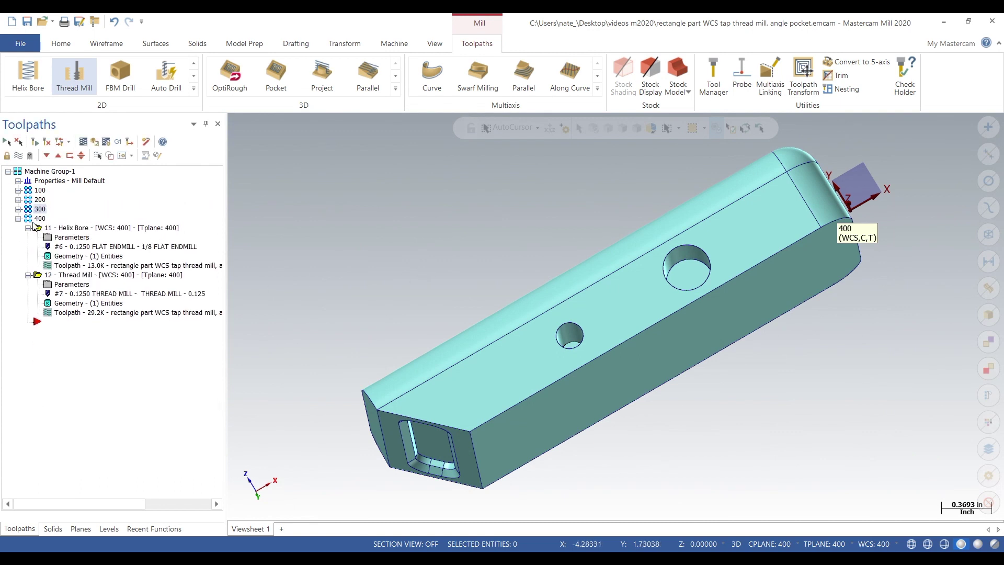
Step: Review the tool geometry and properties of the 1/8 flat endmill used by the Helix Bore operation
click(77, 229)
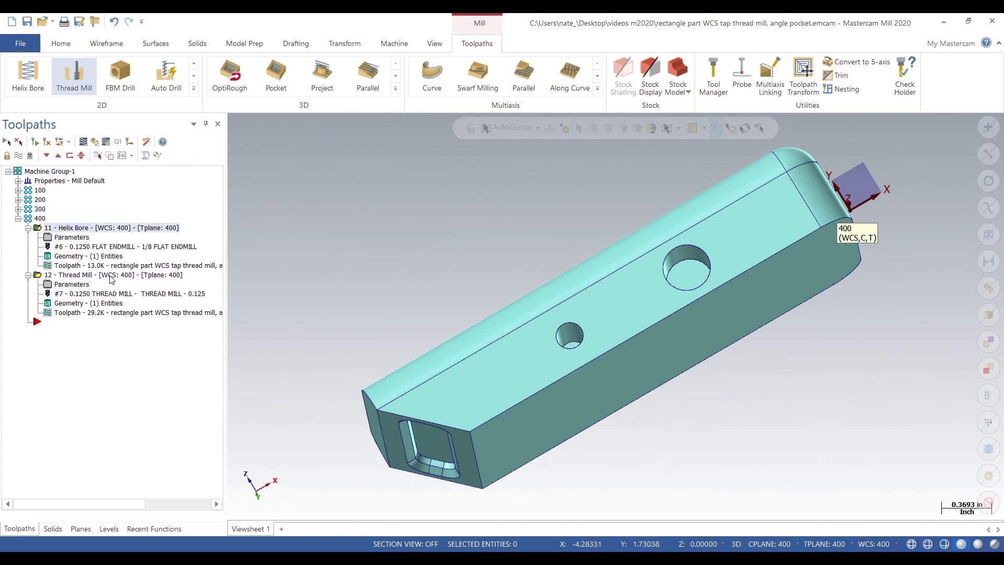
click(82, 239)
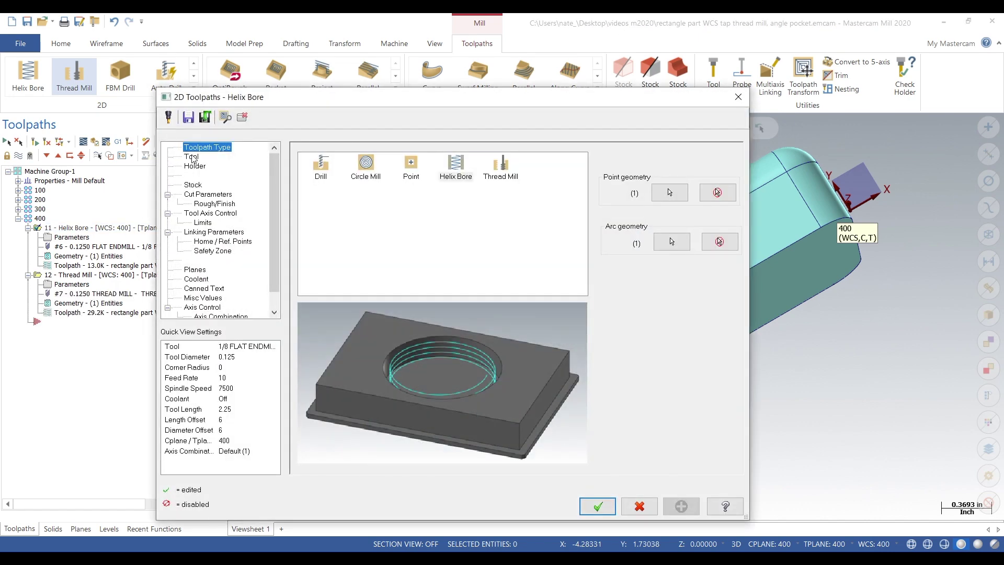
click(191, 156)
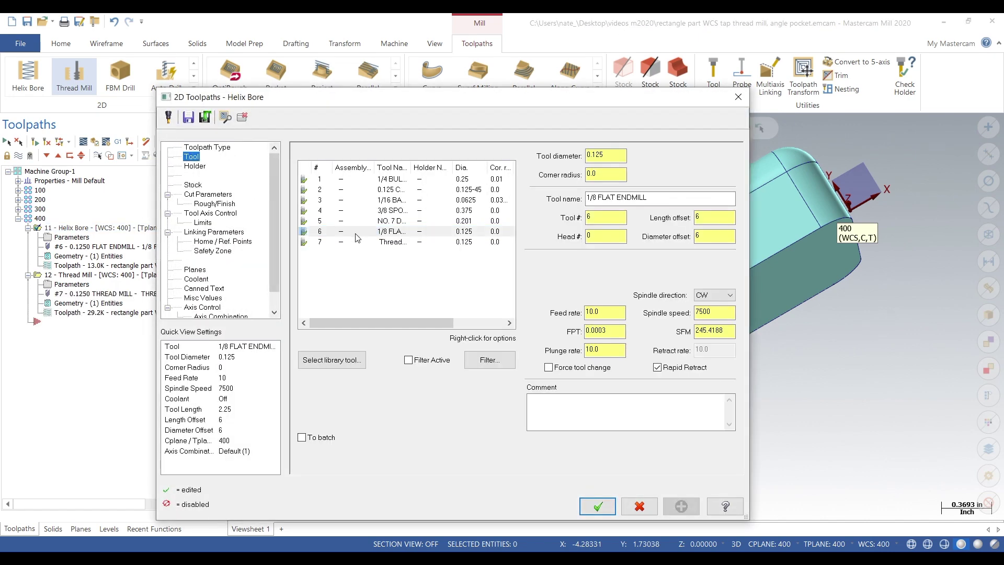
click(356, 233)
right_click(356, 234)
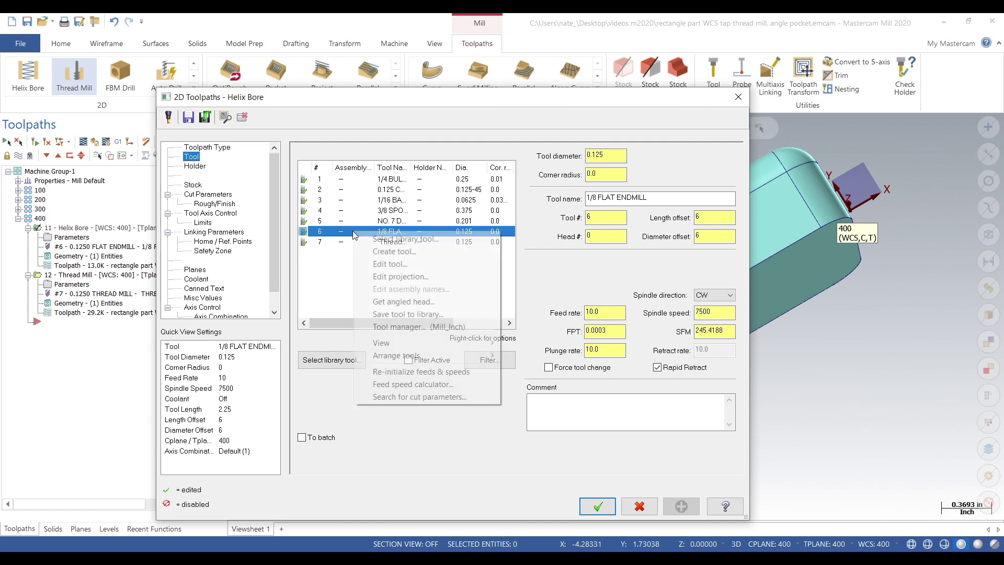
click(376, 263)
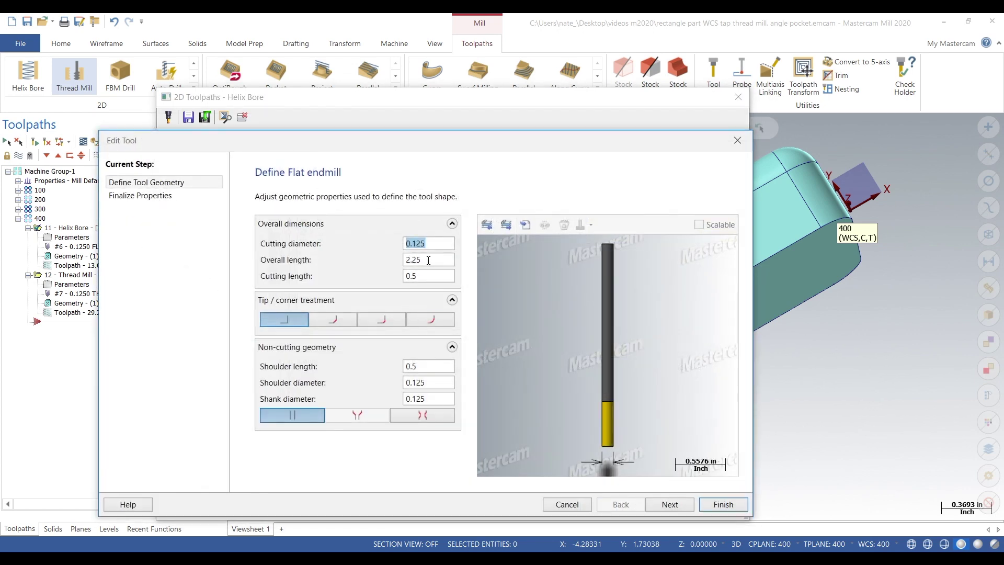
click(669, 504)
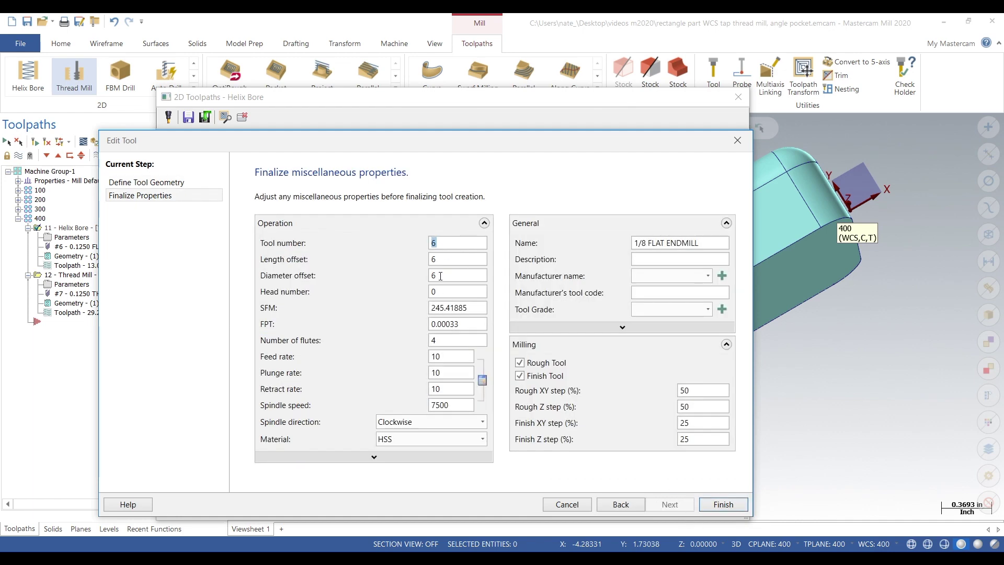
click(706, 510)
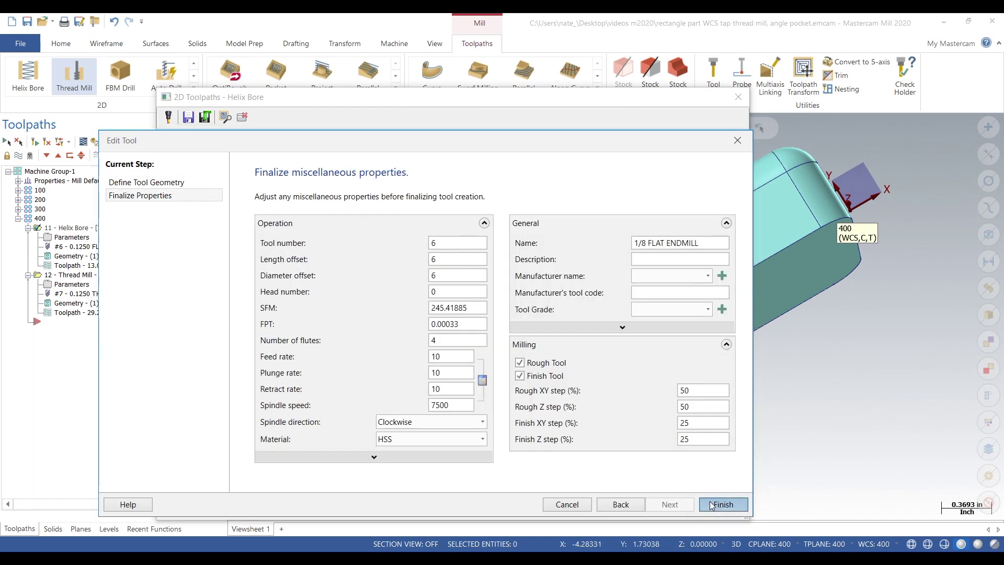
Step: Review the Helix Bore operation's rough/finish settings and linking parameters, and accept the operation
click(224, 203)
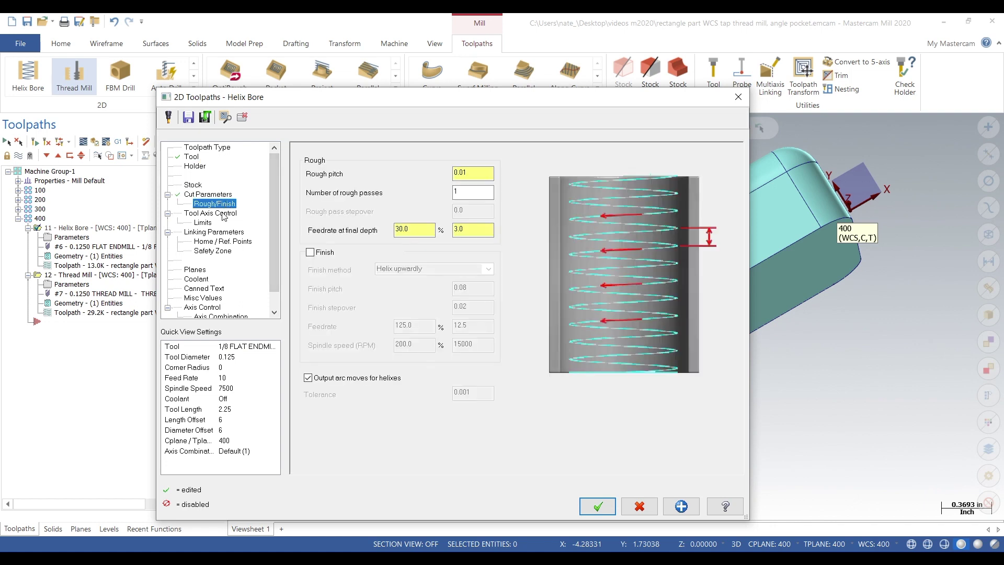
click(219, 231)
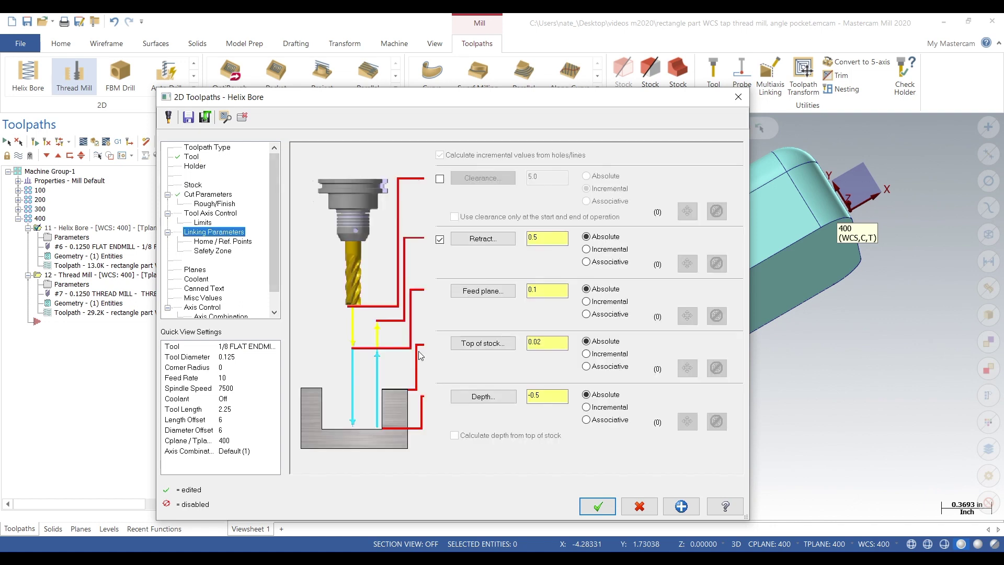
click(608, 504)
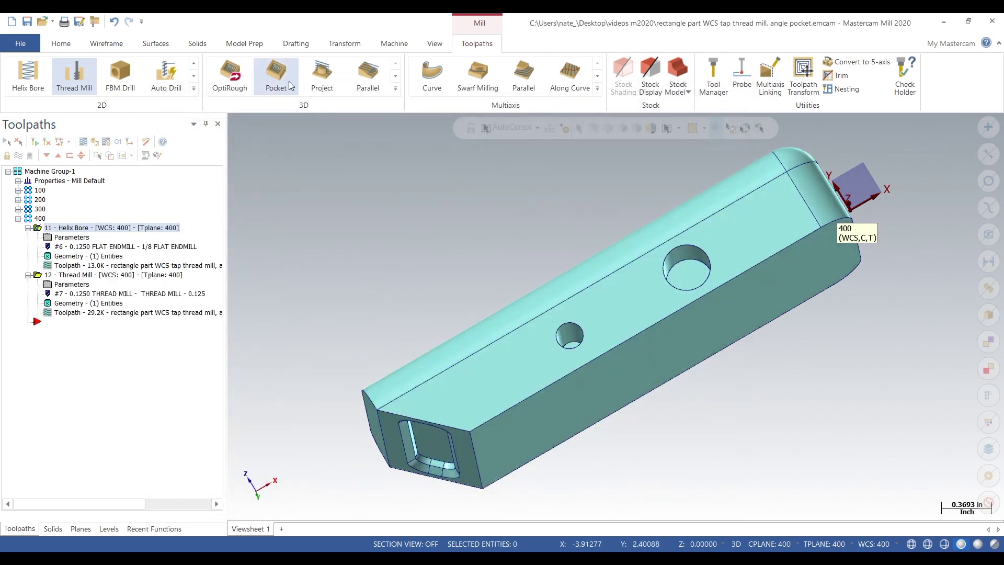
Step: Measure the smaller side hole's diameter with Analyze Dynamic
click(61, 44)
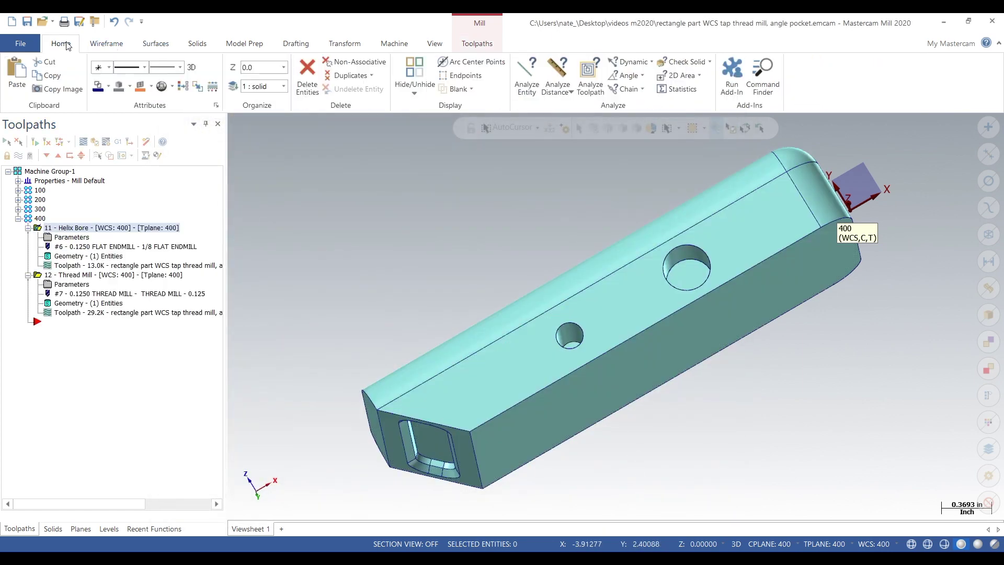
click(630, 61)
click(579, 328)
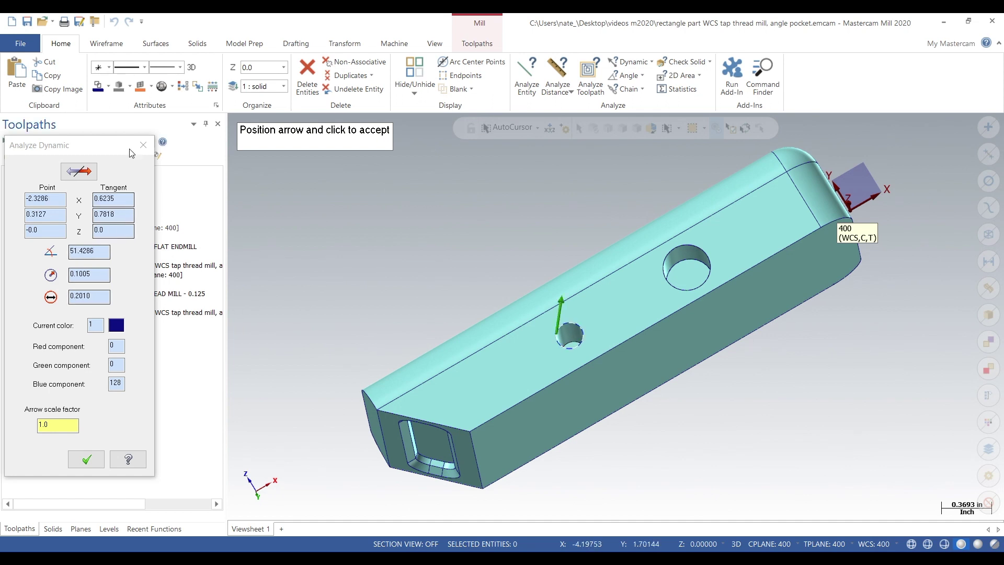
key(Escape)
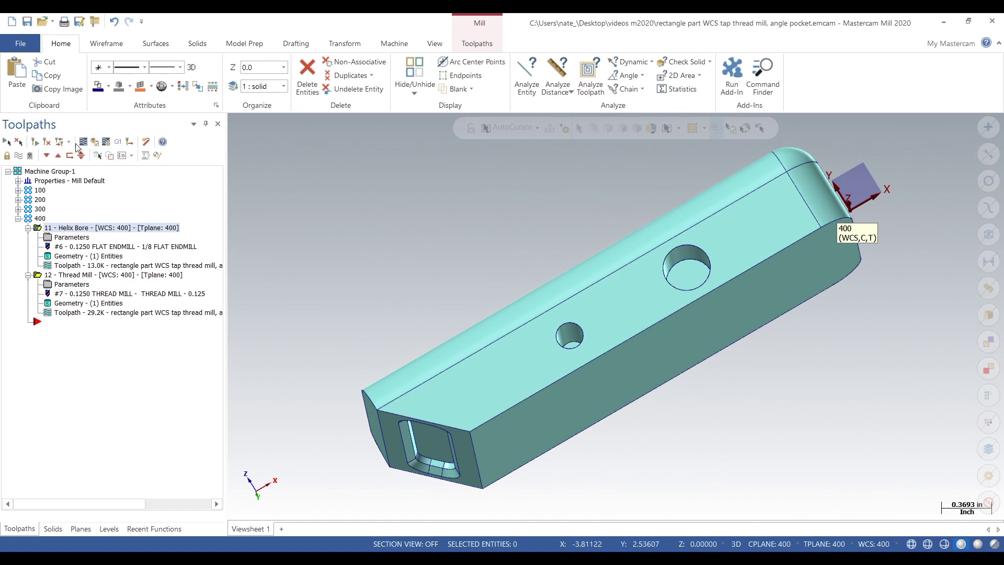
Step: Backplot the Helix Bore operation and watch the endmill enter the smaller side hole up close
click(82, 142)
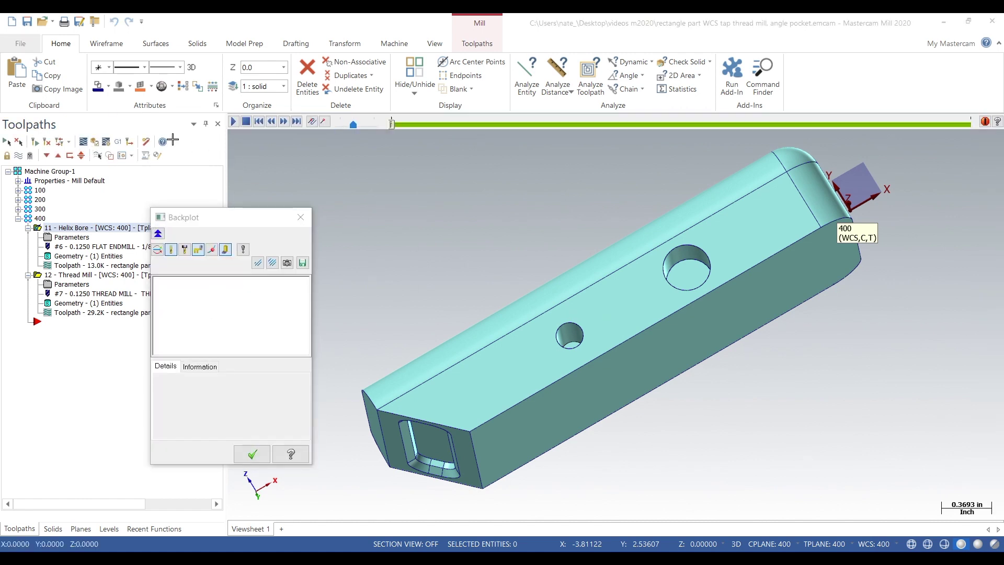
click(233, 121)
scroll(562, 333, up, 5)
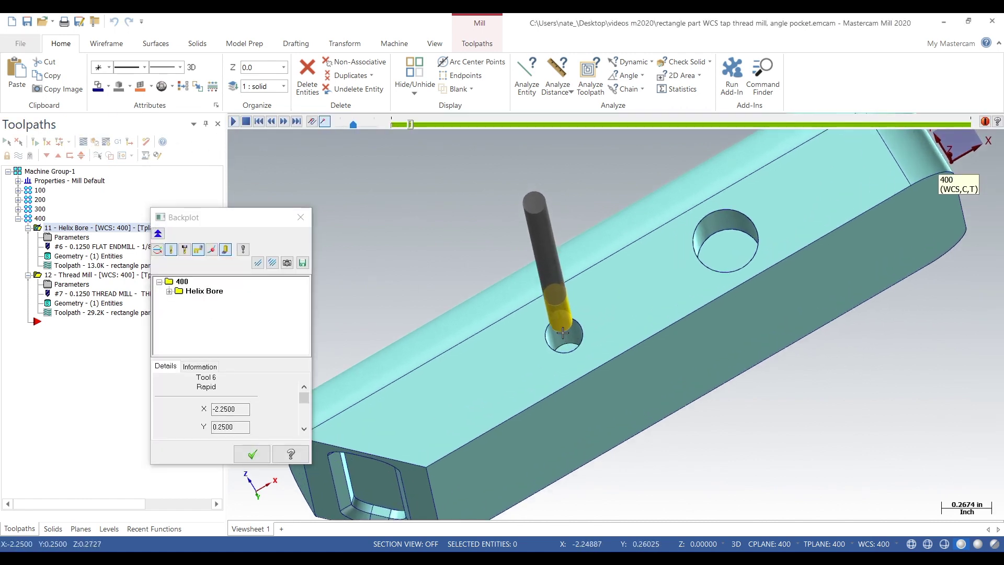
scroll(562, 333, up, 1)
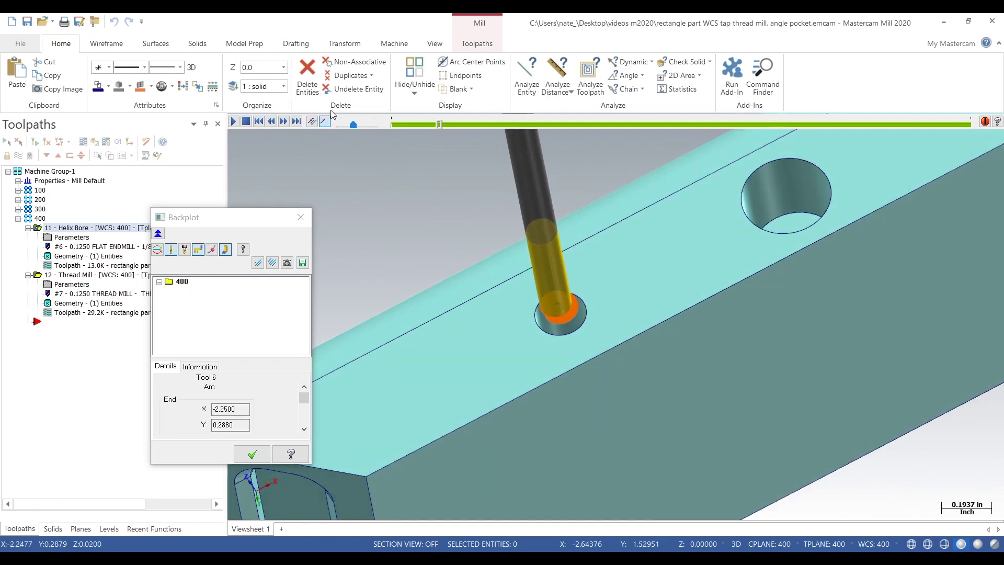
Step: Watch the running backplot square to plane 400 and check the tool's Z coordinate in the move details
right_click(425, 243)
click(455, 317)
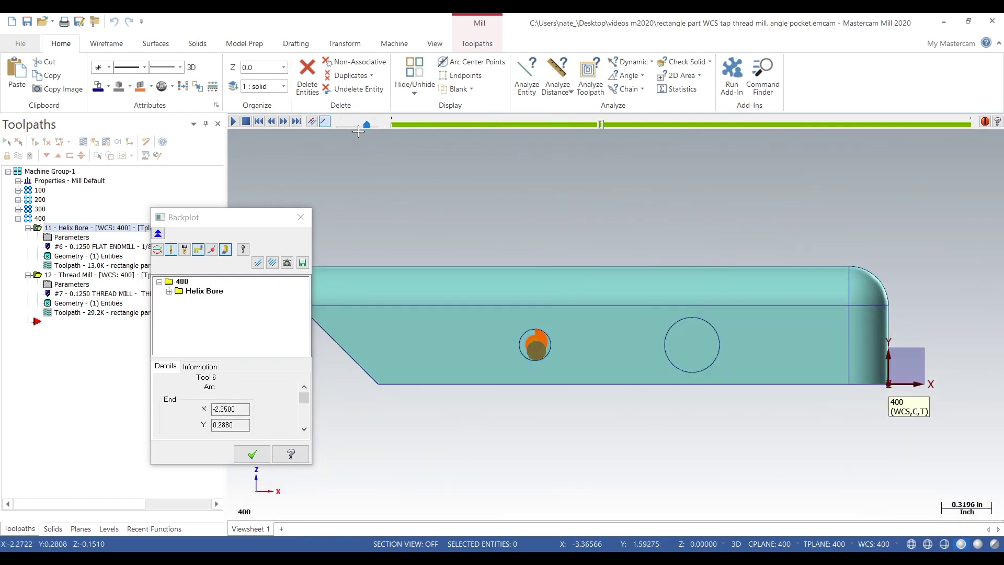
scroll(575, 395, up, 3)
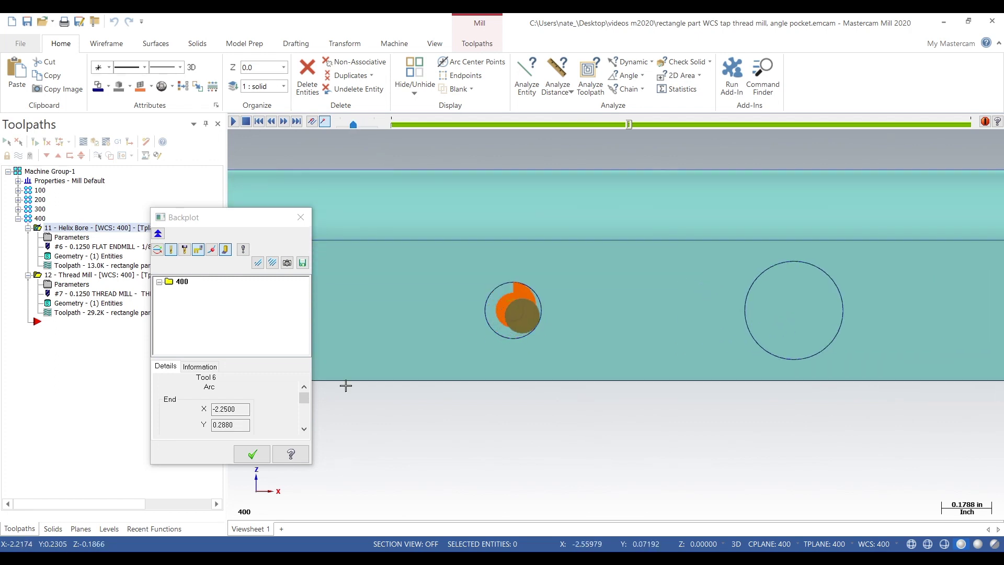
click(309, 401)
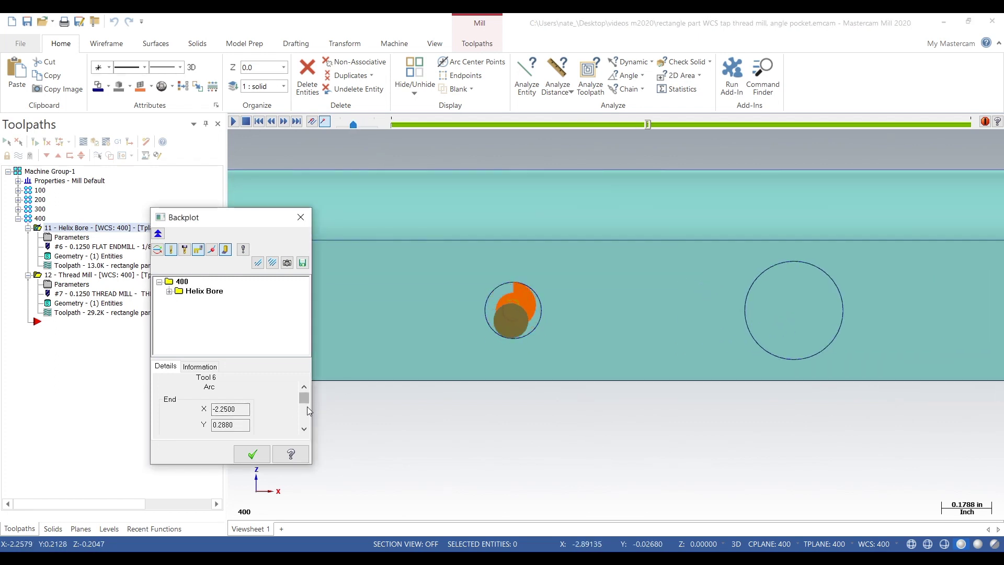
scroll(305, 404, down, 1)
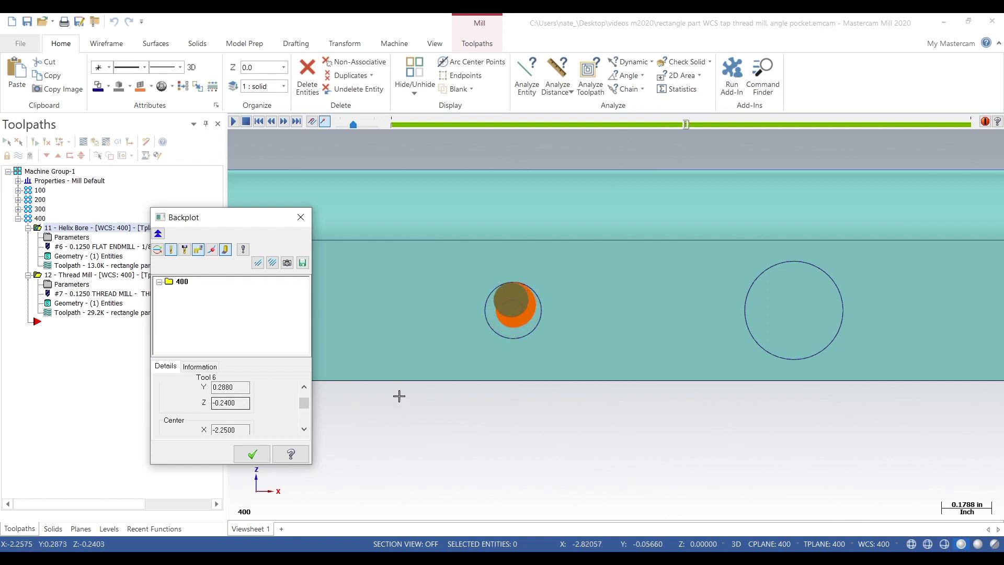
Step: Speed up the backplot and watch the bore finish from an angled view and square to plane 400
middle_drag(399, 396, 408, 363)
scroll(408, 358, up, 3)
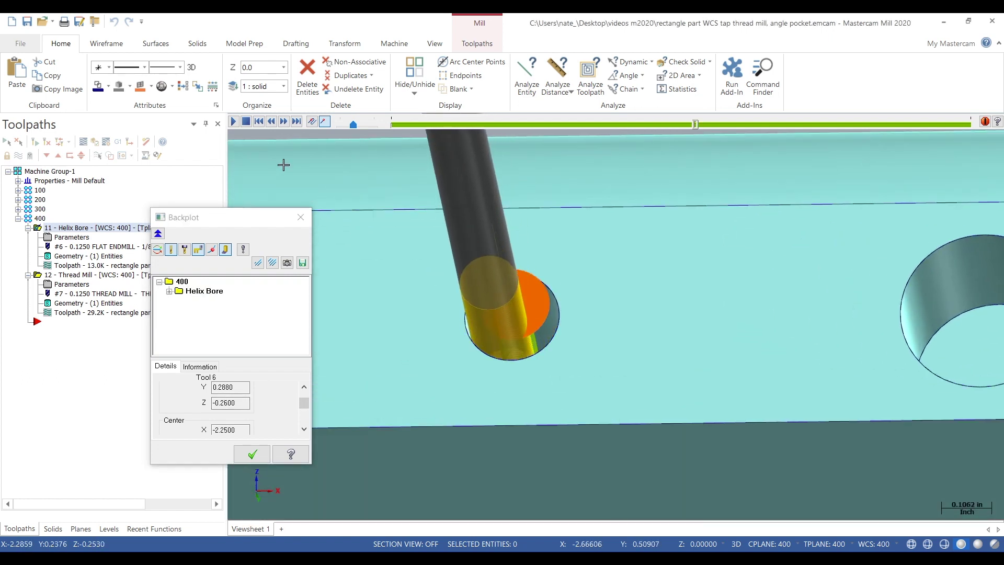
click(365, 124)
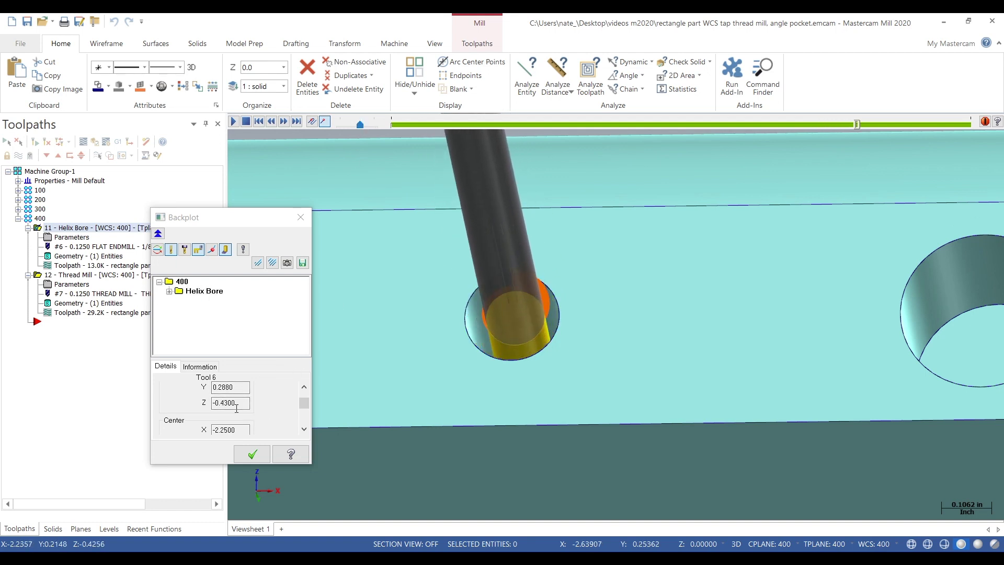
right_click(407, 332)
scroll(446, 389, down, 1)
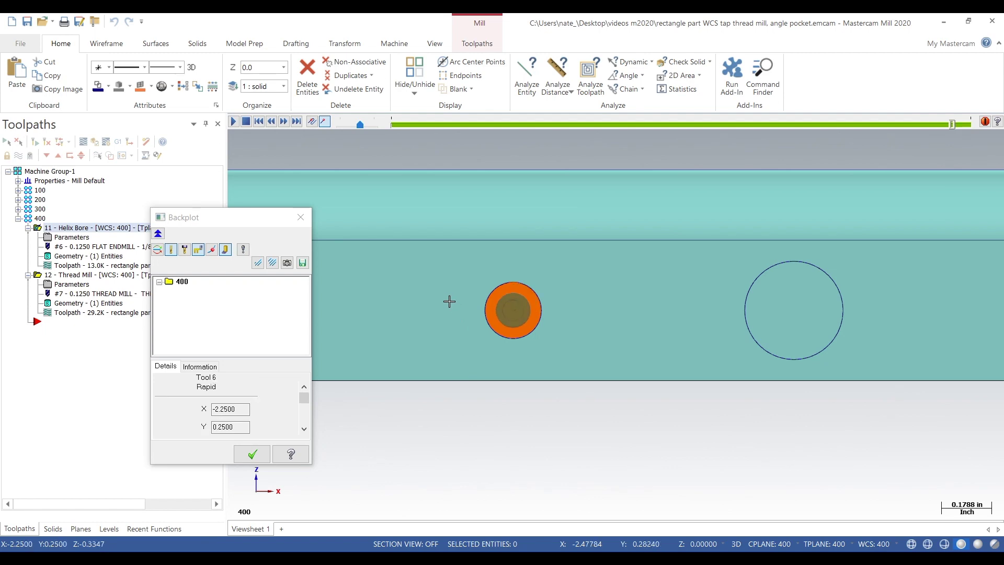
Step: Close the Helix Bore backplot and collapse that operation in the toolpath tree
click(301, 217)
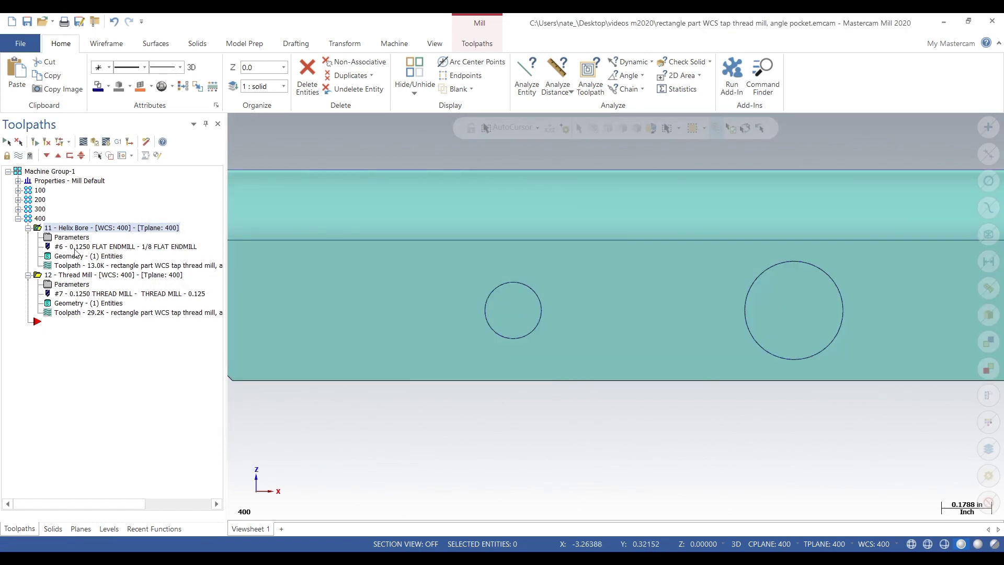
middle_drag(497, 385, 549, 405)
click(28, 228)
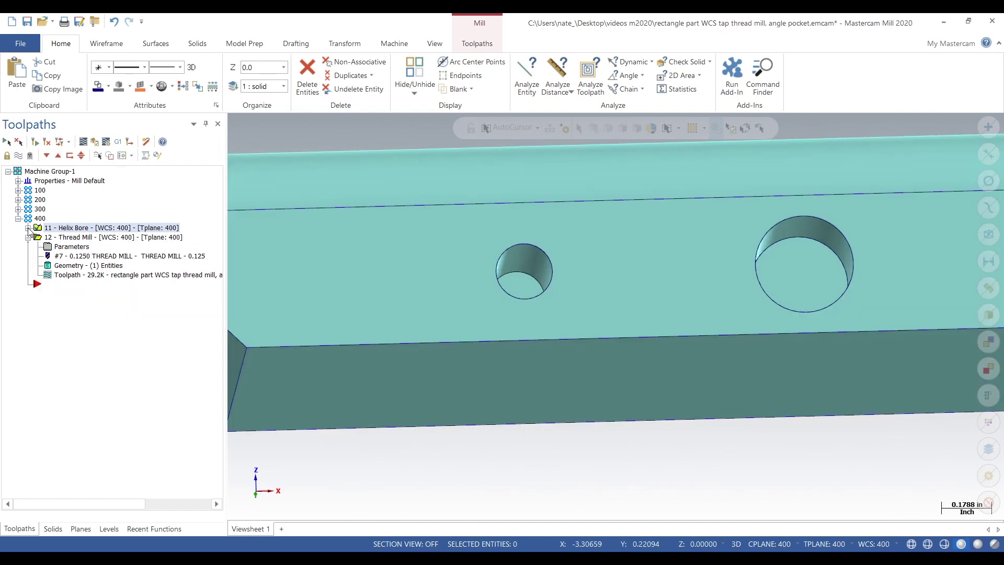
Step: Open the Thread Mill operation's parameters and open tool 7, the 0.125 thread mill, for editing
click(73, 237)
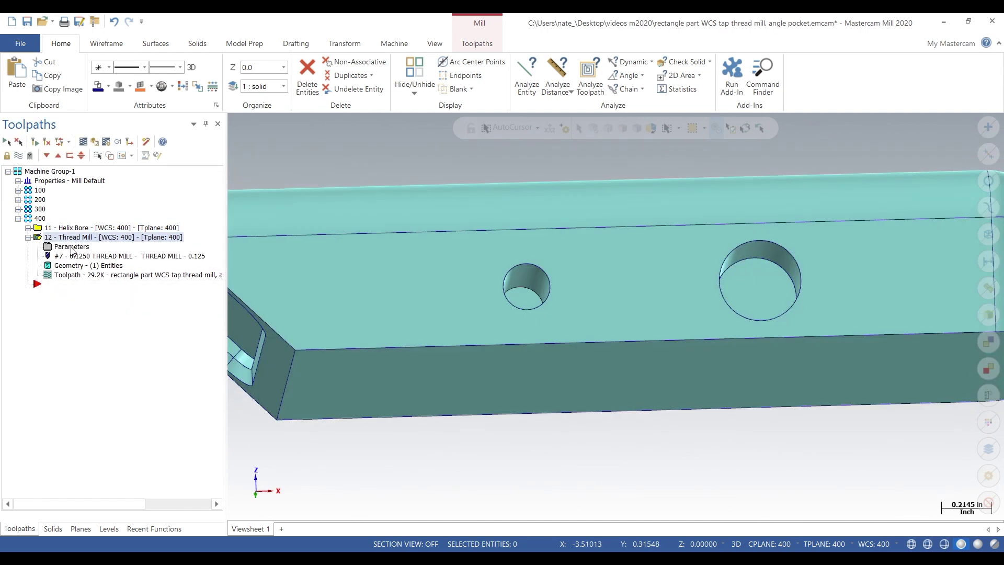
click(72, 247)
click(192, 157)
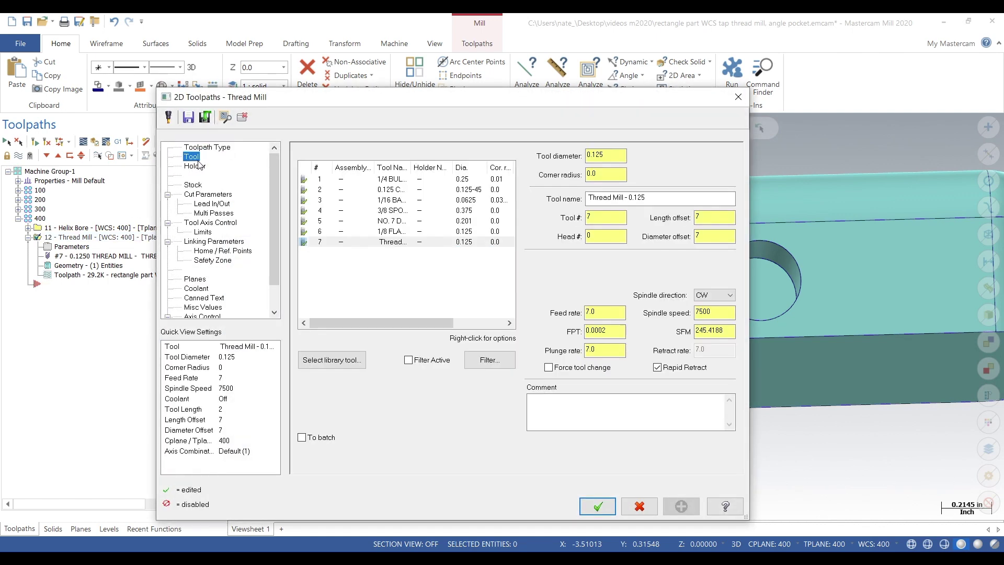
right_click(366, 244)
click(389, 271)
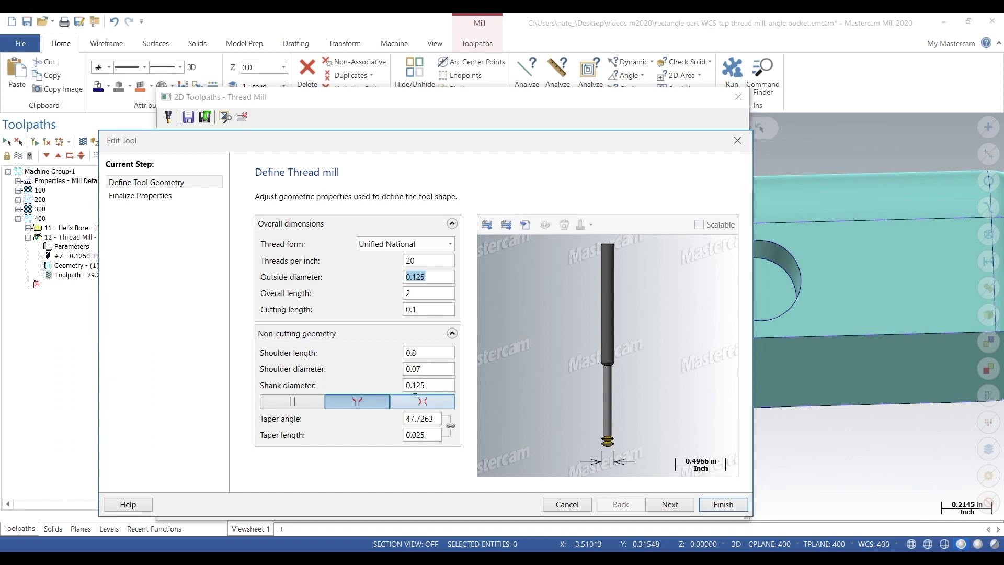
Step: Examine the thread mill's geometry: threads per inch, outside diameter, overall and cutting lengths, shoulder dimensions and shank diameter
click(431, 258)
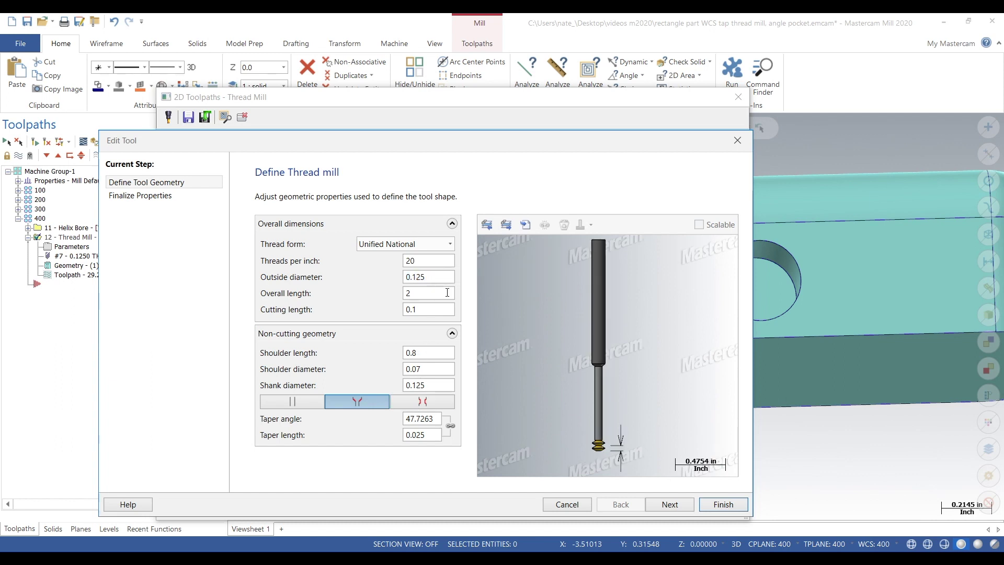
click(436, 275)
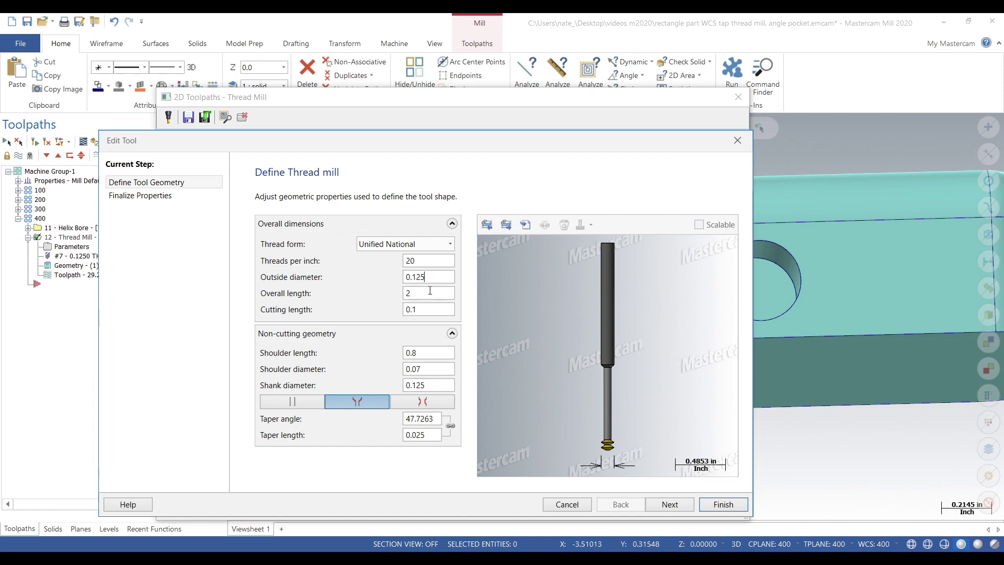
click(432, 292)
click(440, 311)
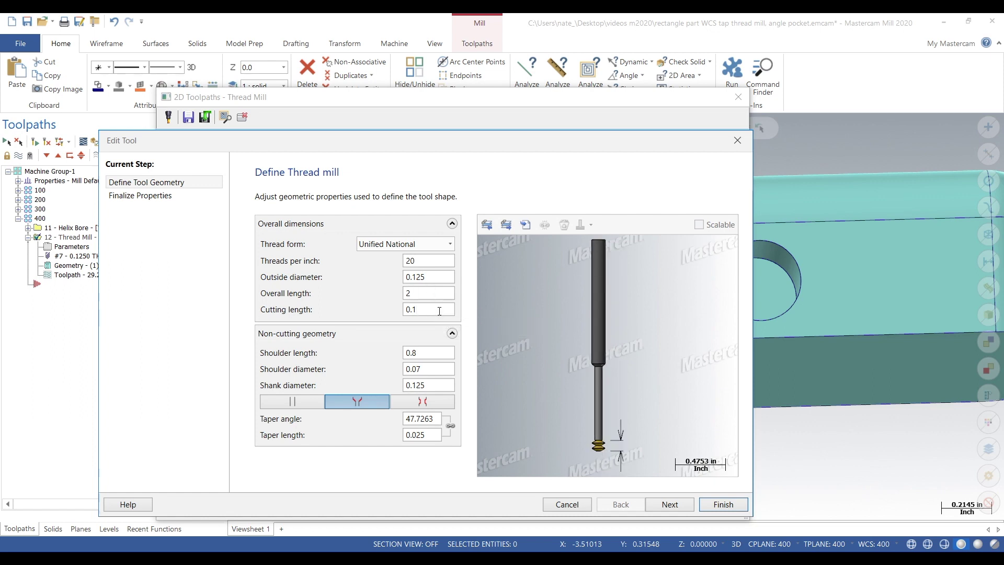
click(429, 353)
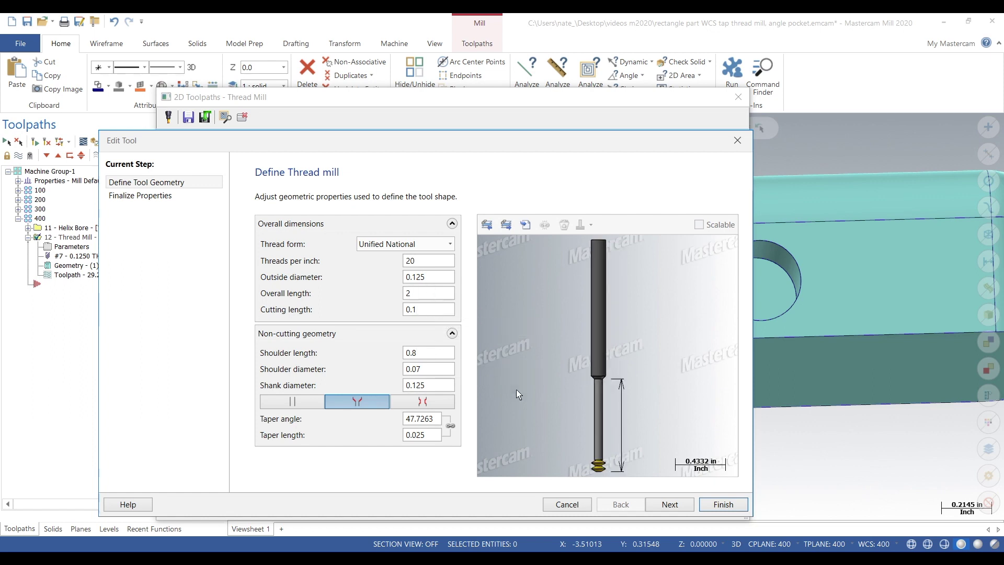
click(432, 369)
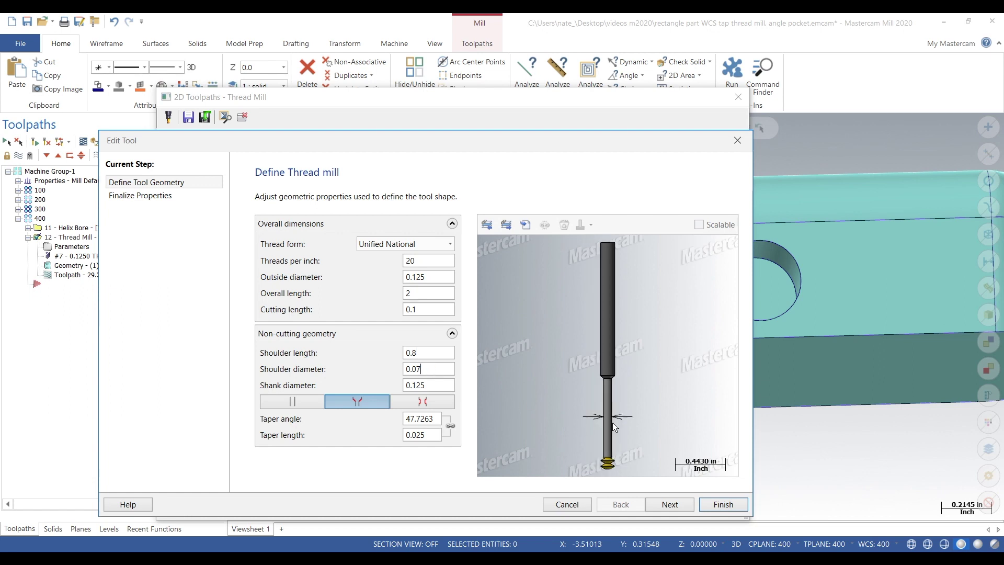
click(436, 387)
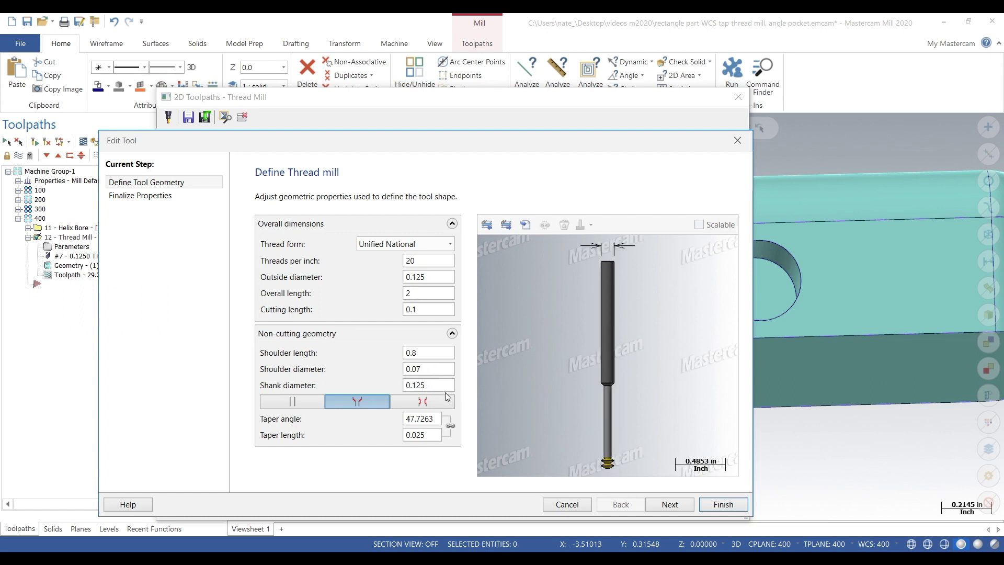
Step: Compare the thread mill's speeds and feeds with the aluminum carbide thread mill calculator in the web browser, and finish the tool definition in Mastercam
click(670, 504)
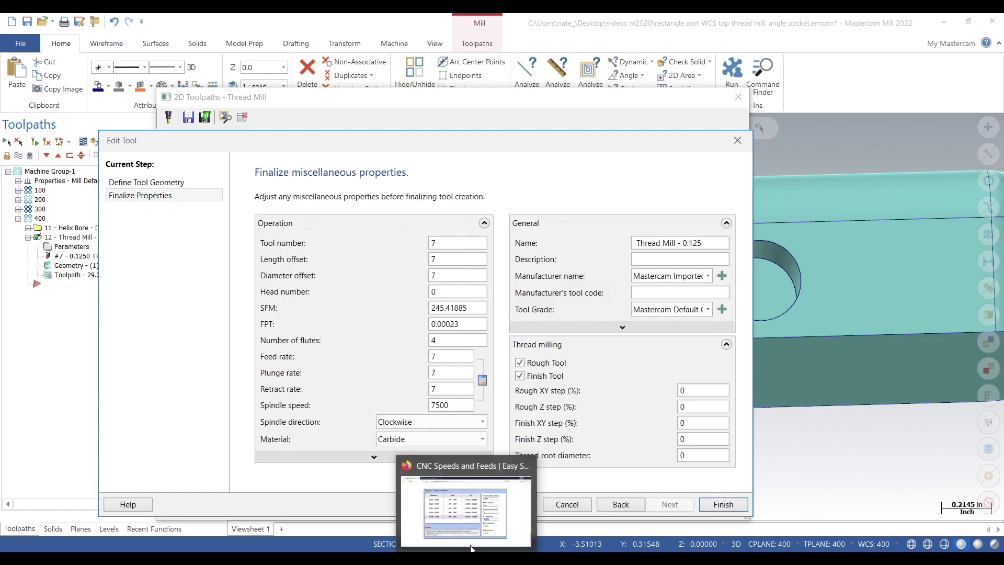
click(478, 481)
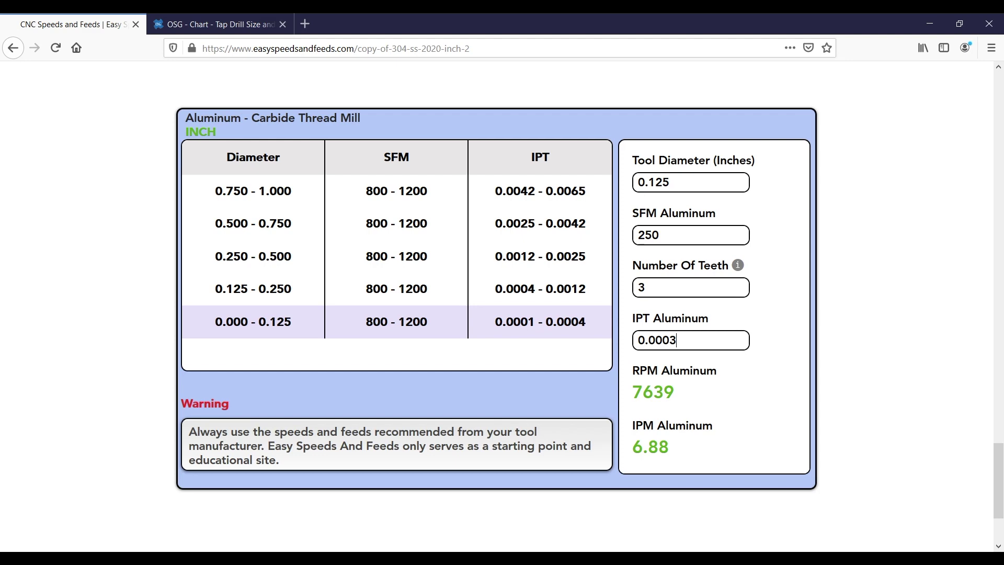
mouse_move(500, 523)
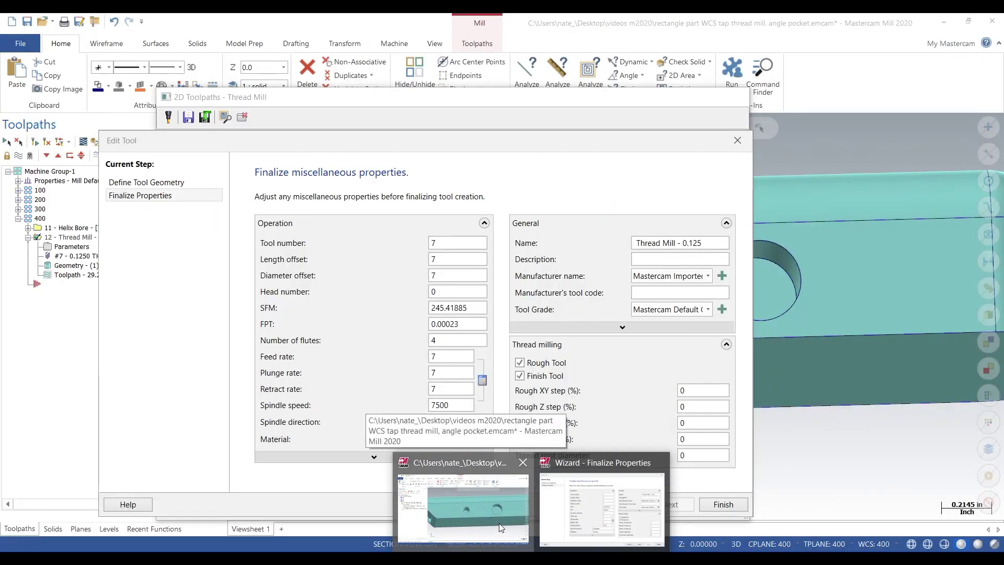
click(501, 526)
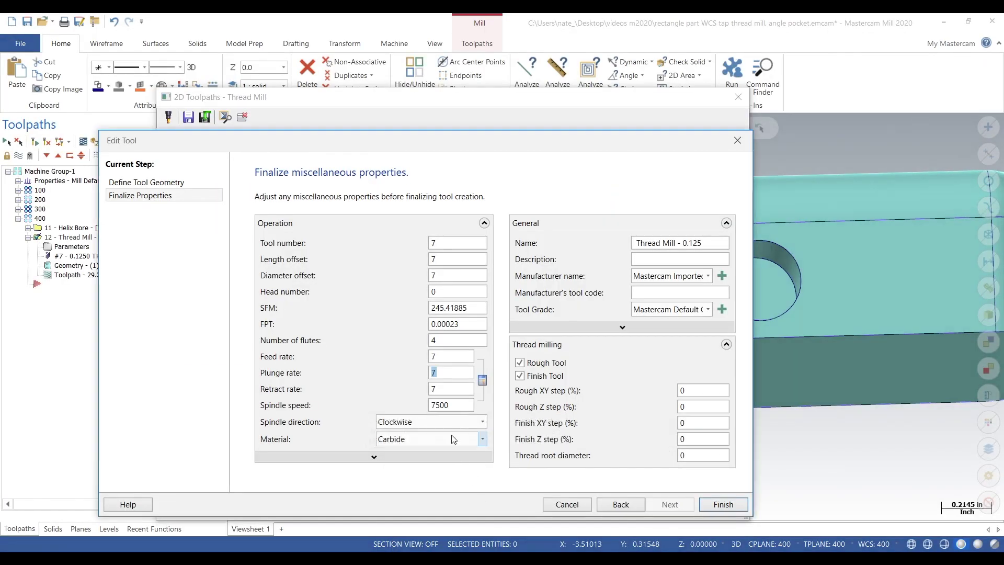
click(723, 504)
Step: Review the Thread Mill's cut parameters, including active teeth, pitch, start angle and major thread diameter, and its lead in/out settings
click(209, 194)
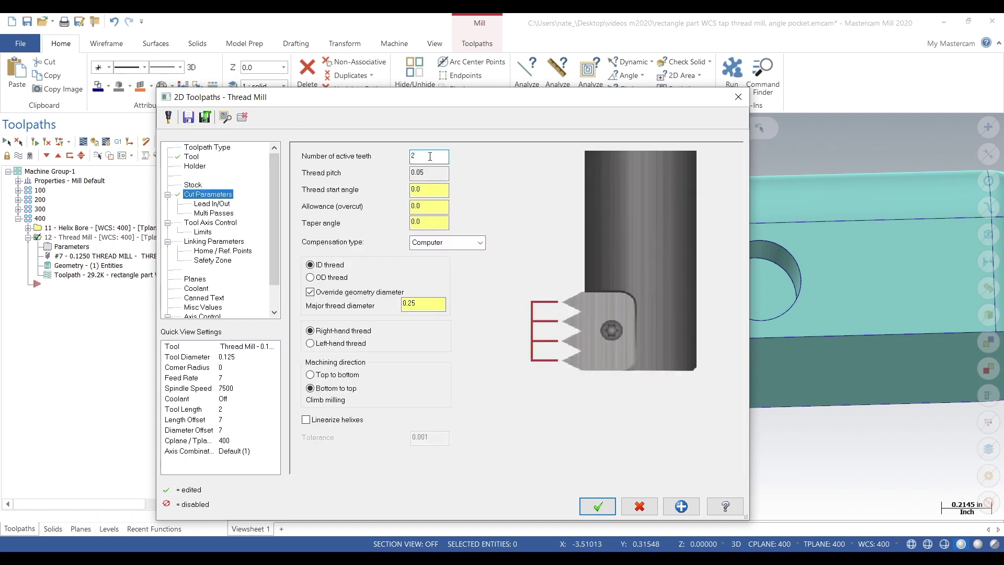
click(428, 173)
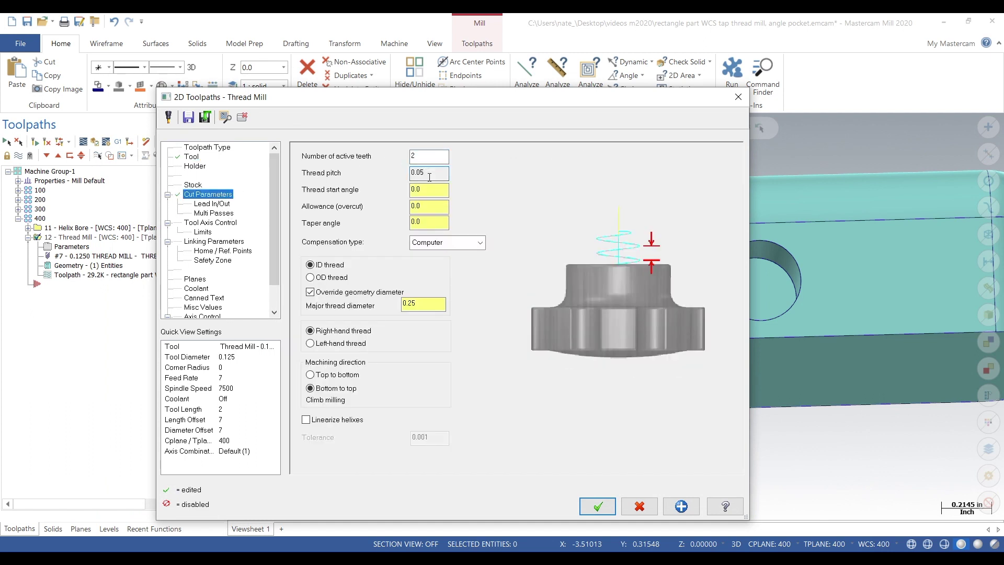
click(436, 190)
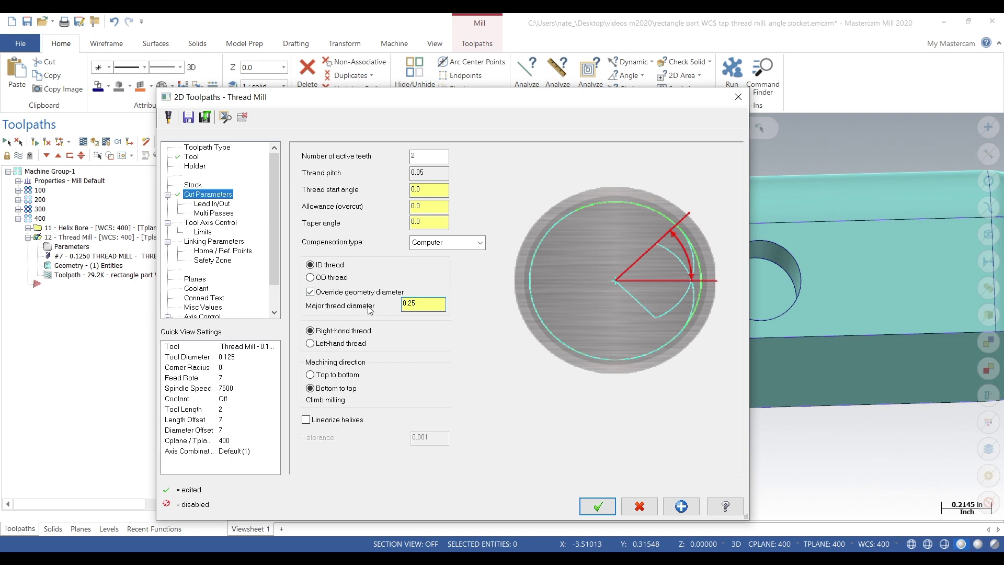
click(212, 205)
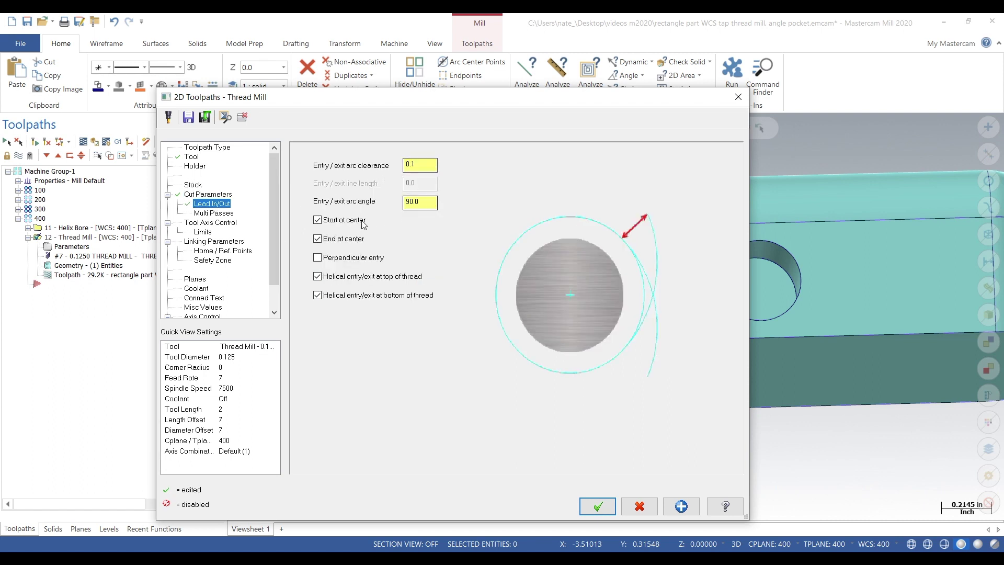
Step: Review the Thread Mill's multi-pass settings for the number and stepover of rough and finish passes
click(214, 213)
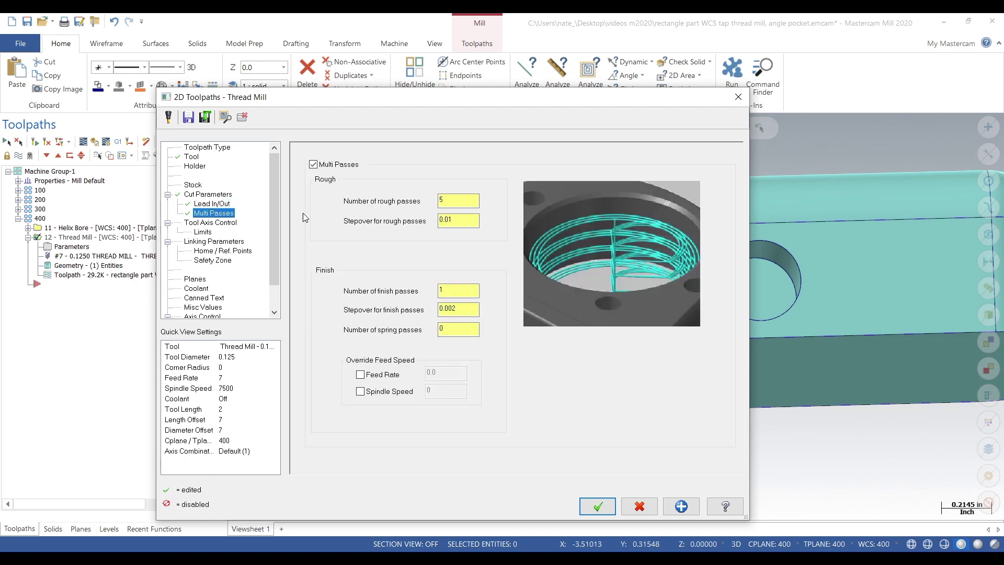
click(450, 200)
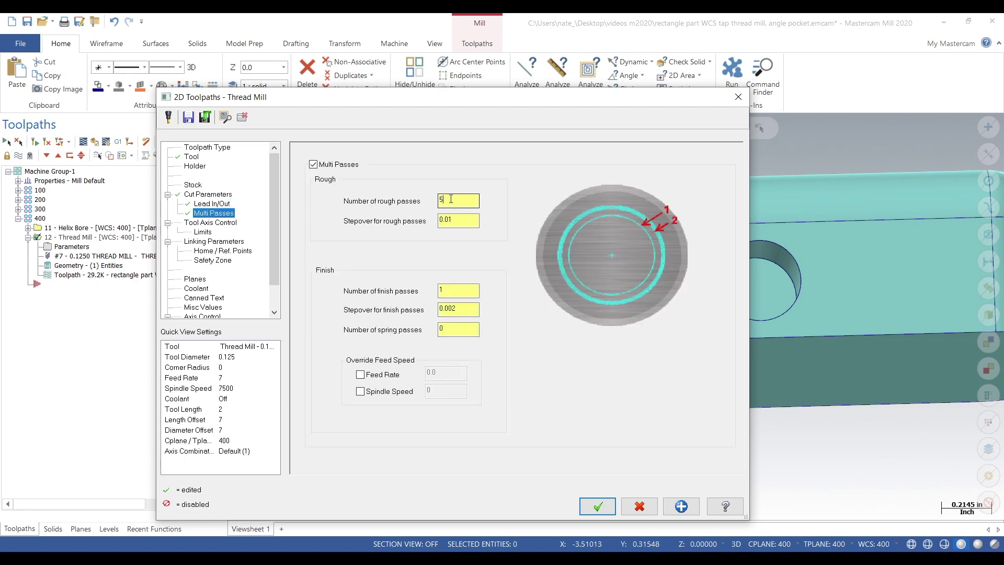
click(465, 224)
click(464, 200)
click(456, 295)
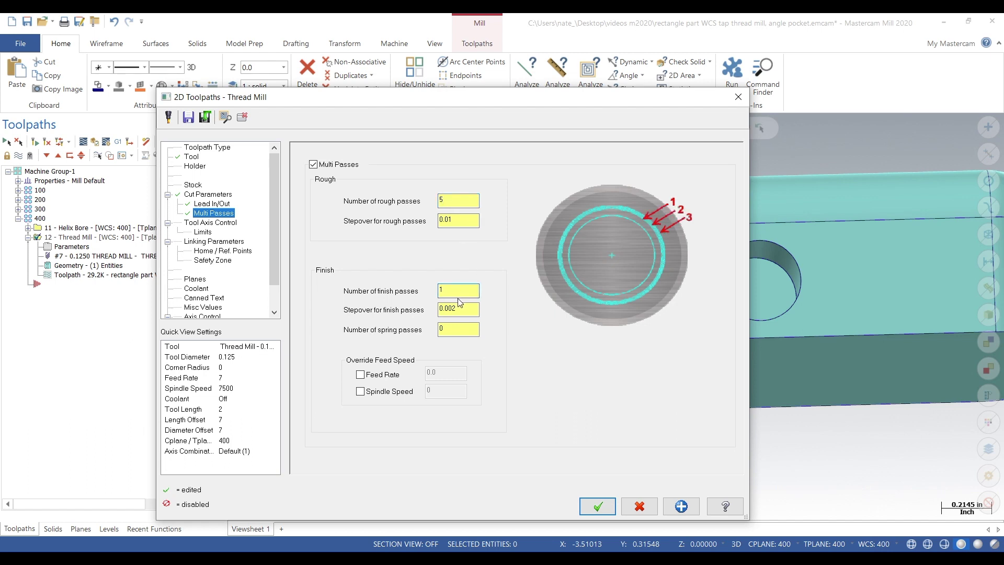
click(466, 311)
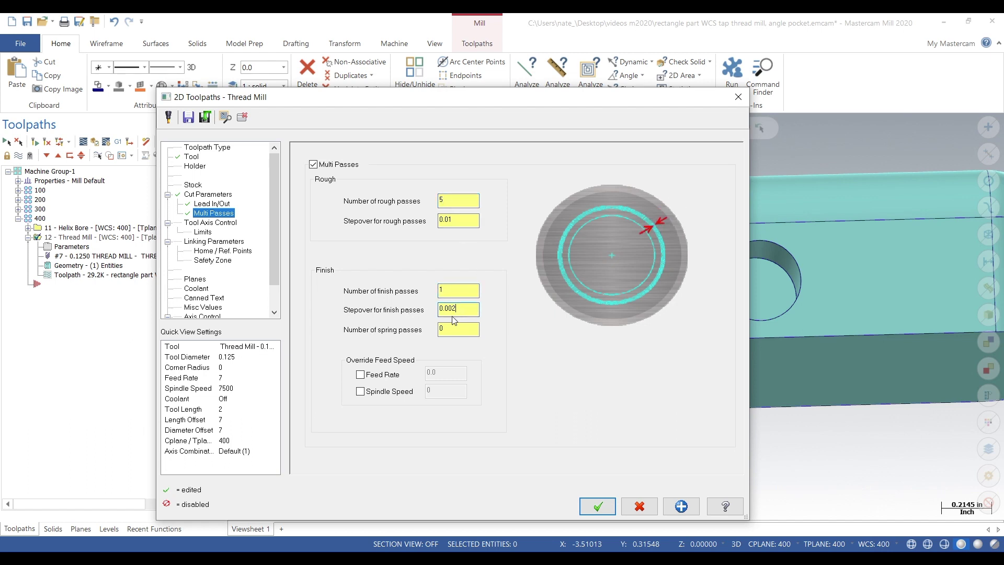
Step: Check the Thread Mill's linking parameters, and turn flood coolant on for the operation
click(212, 241)
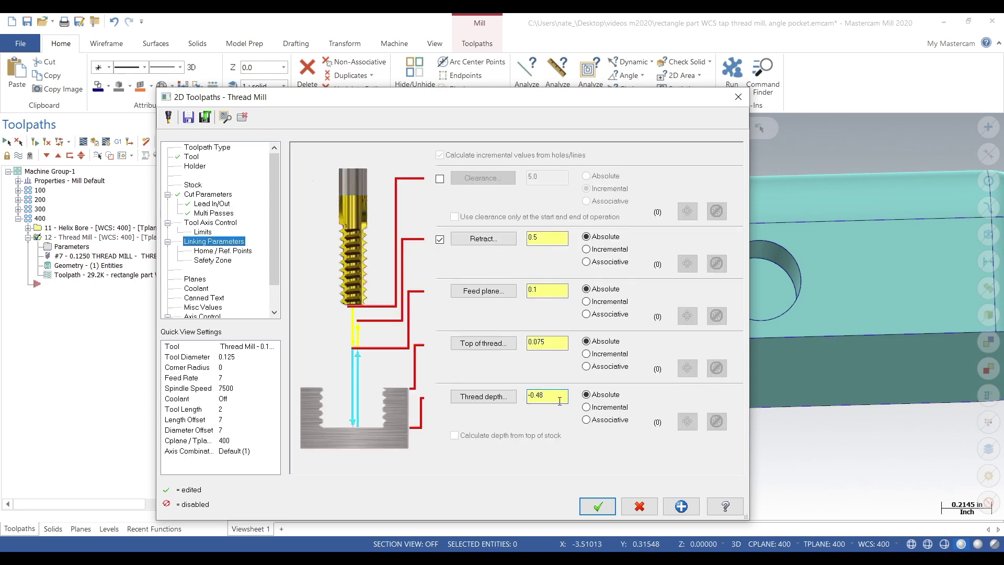
click(197, 288)
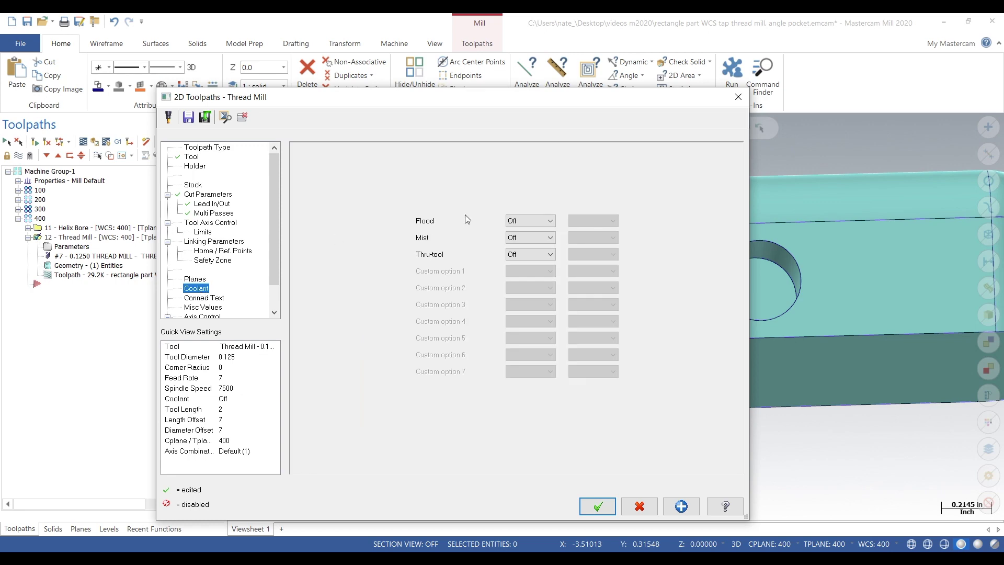
click(529, 232)
click(191, 156)
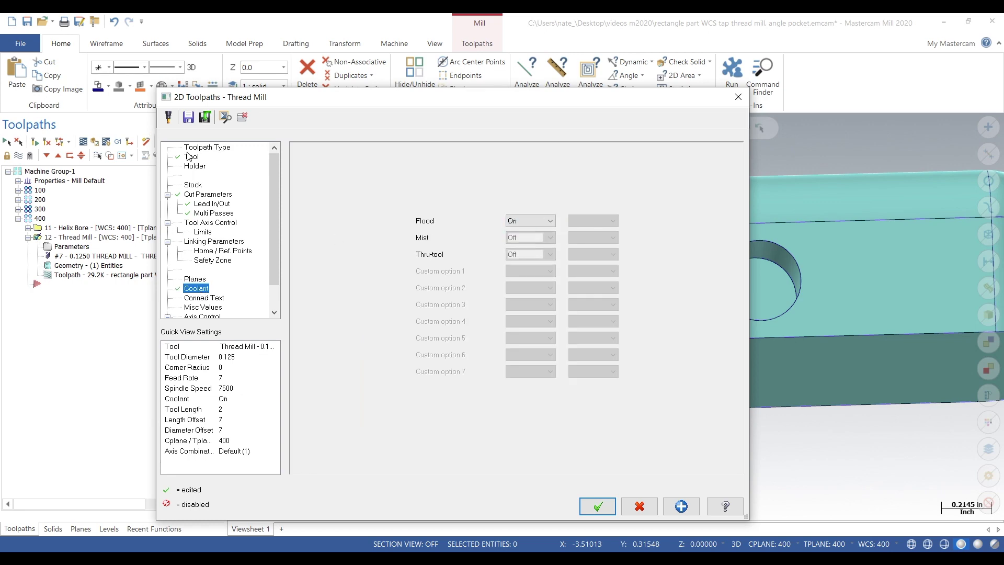
click(607, 503)
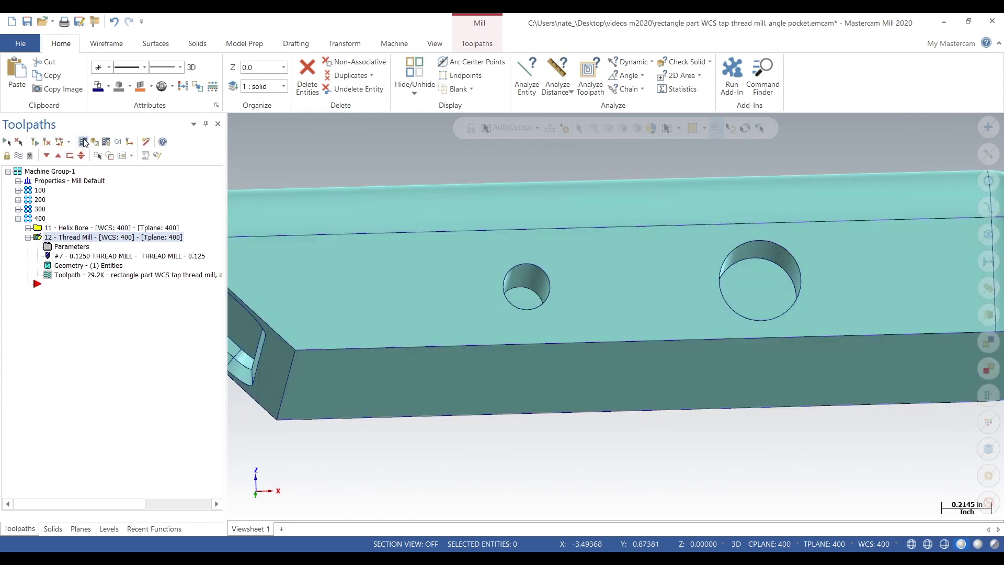
Step: Start the Thread Mill operation's backplot and slow down its playback speed
click(84, 142)
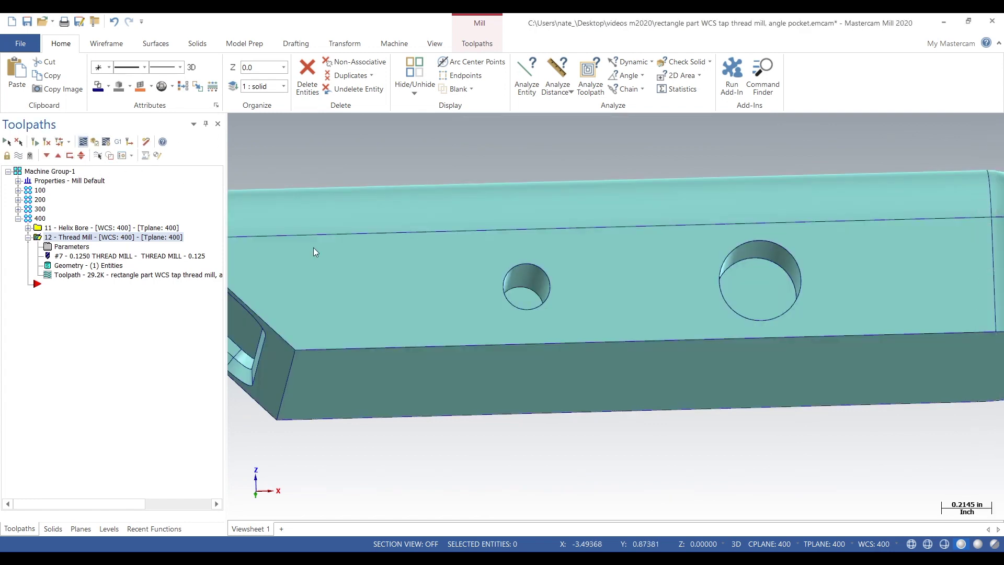
right_click(505, 387)
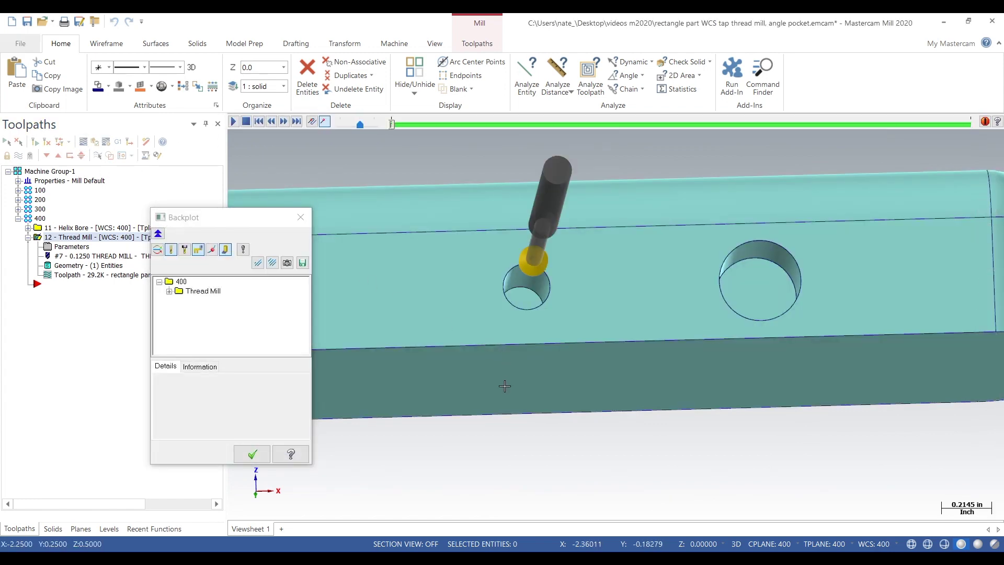
click(351, 130)
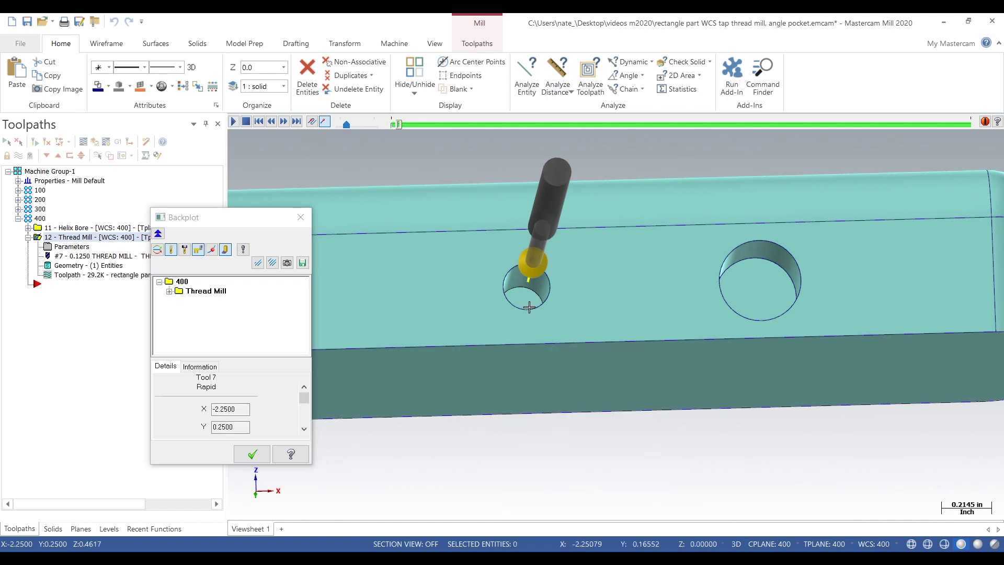
Step: Watch the thread mill approach and enter the smaller side hole in the backplot from close, tilted views
scroll(526, 306, up, 4)
scroll(494, 261, up, 1)
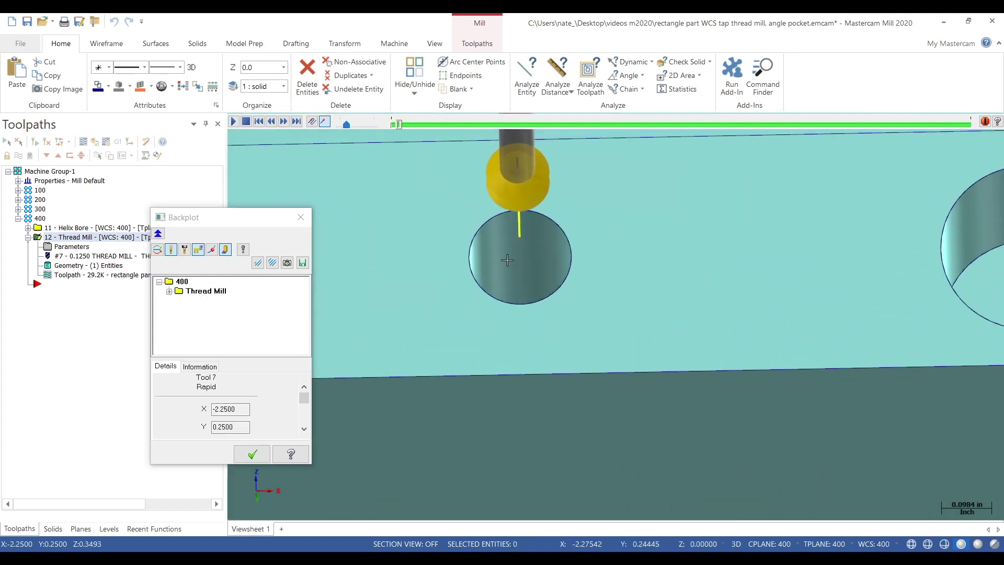
scroll(544, 243, up, 2)
scroll(543, 242, down, 6)
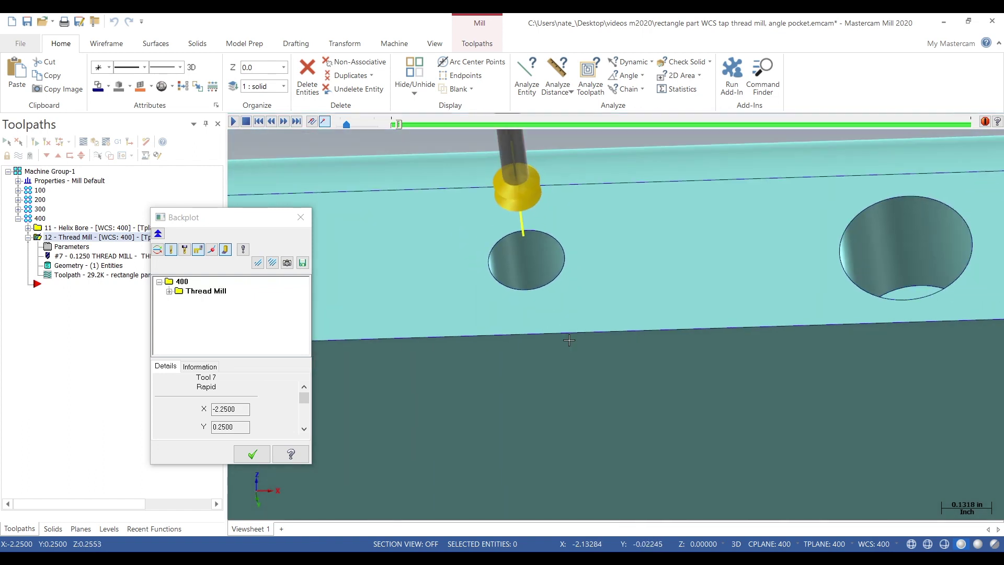
scroll(562, 313, up, 2)
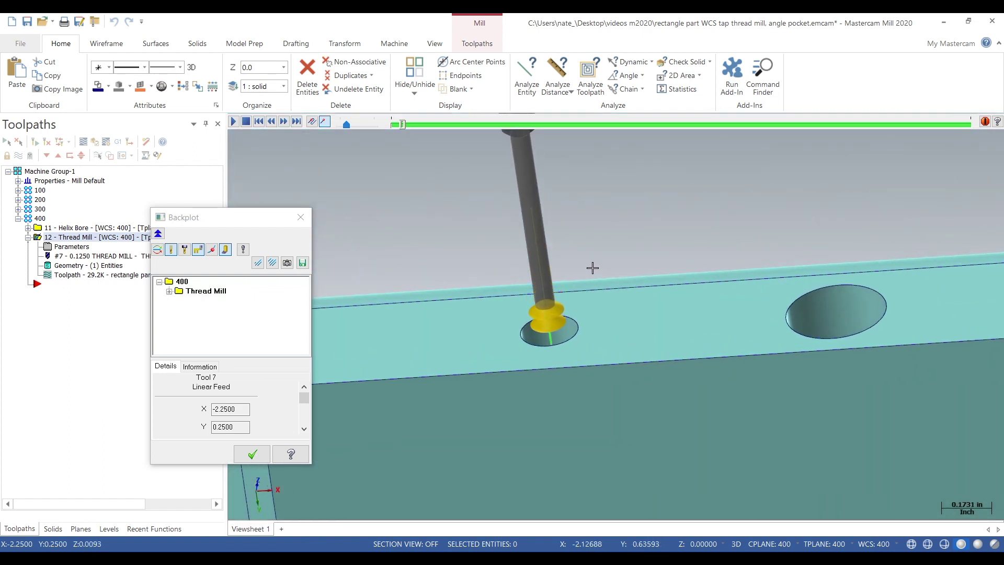
middle_drag(578, 262, 552, 419)
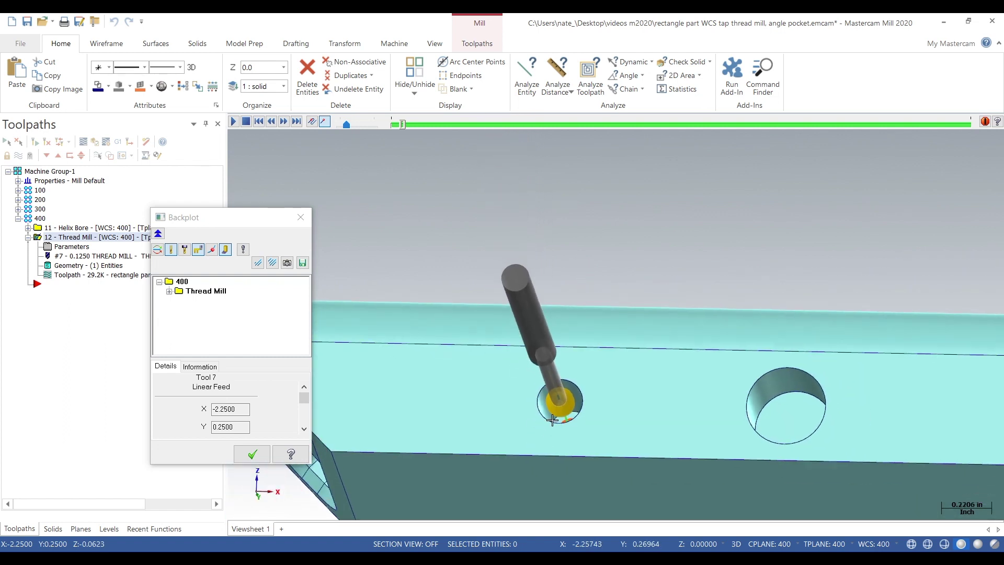
scroll(599, 386, up, 4)
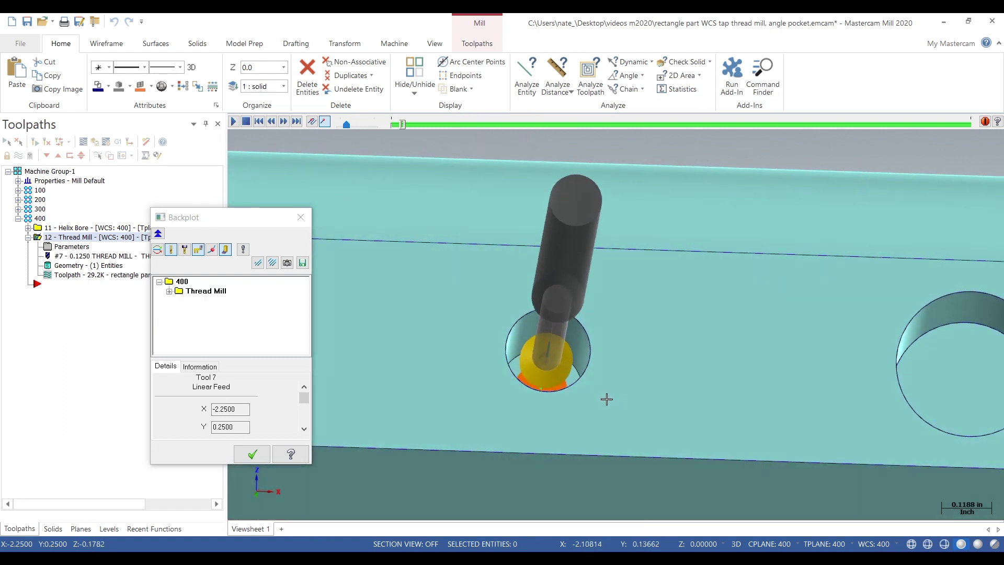
Step: View the thread mill backplot from Top (WCS) and examine the cutter's arcs inside the small hole
right_click(603, 400)
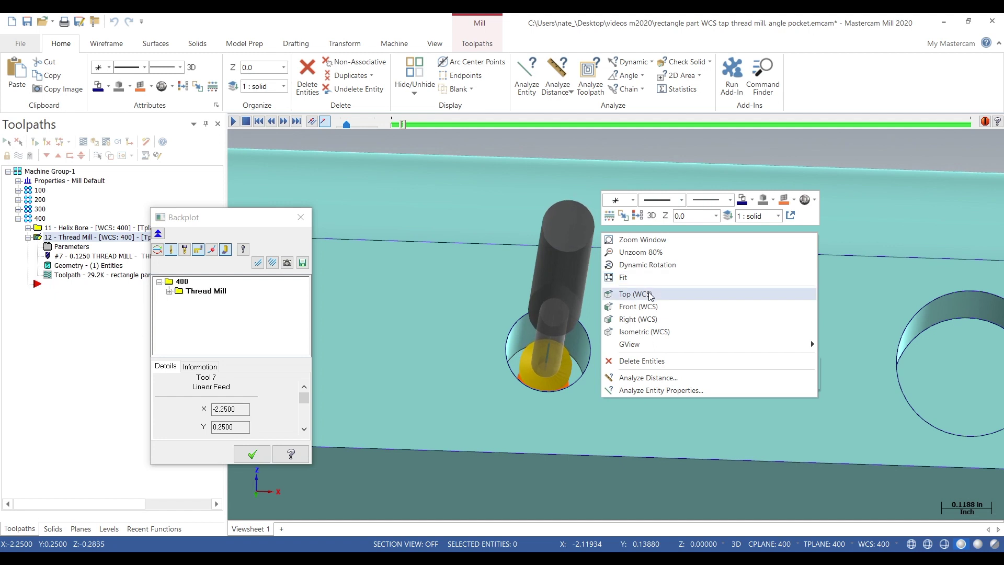
click(648, 291)
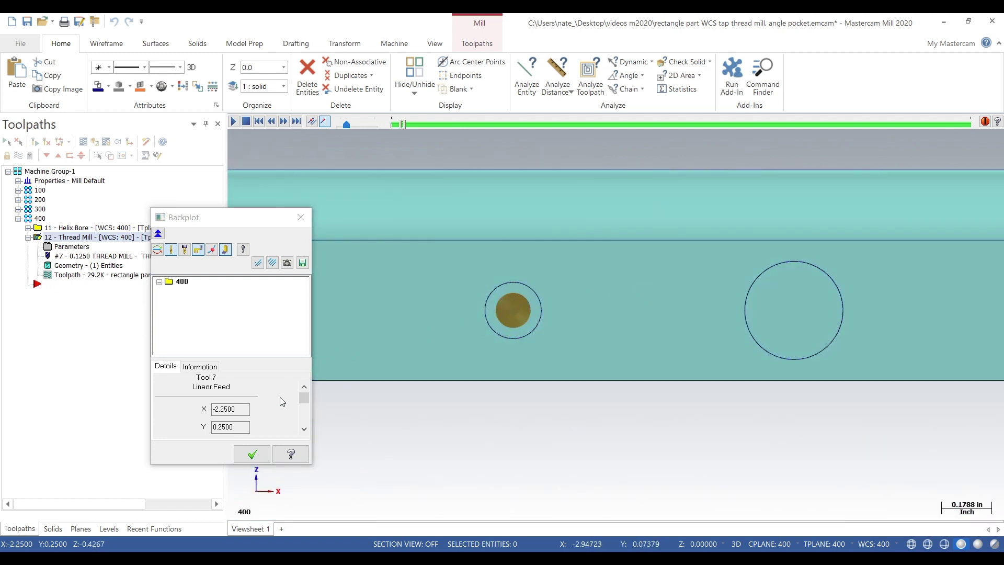
click(311, 407)
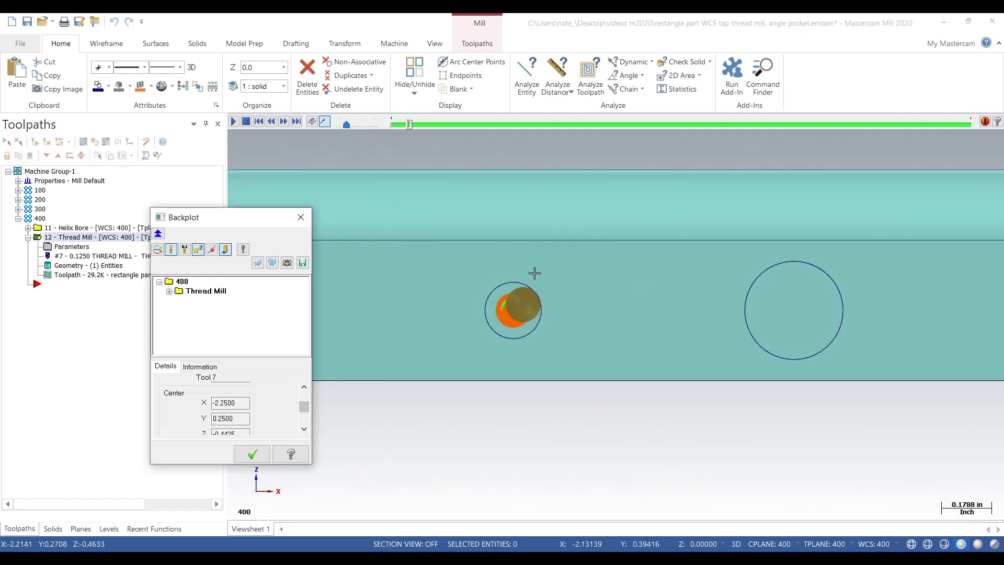
scroll(515, 320, up, 5)
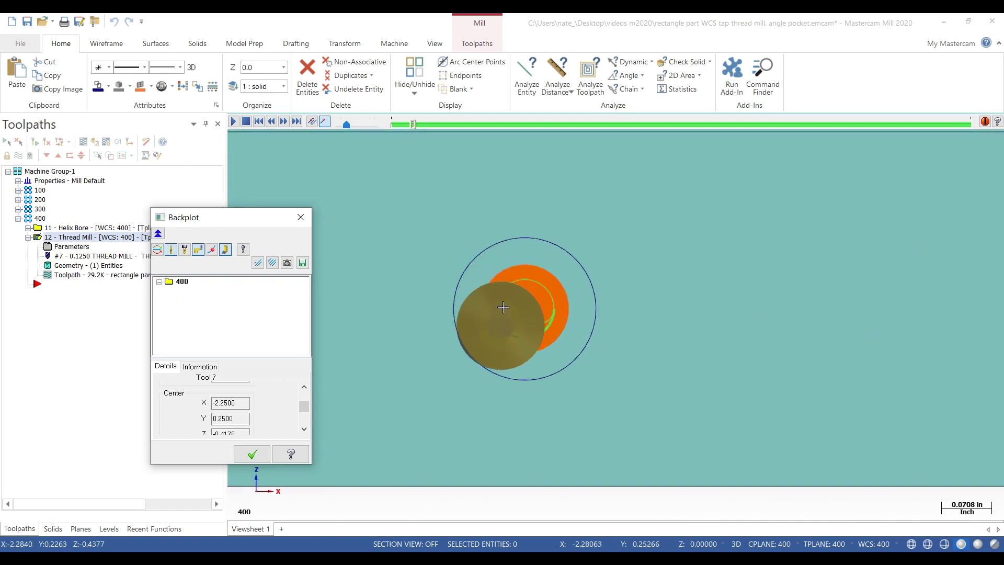
scroll(277, 410, down, 1)
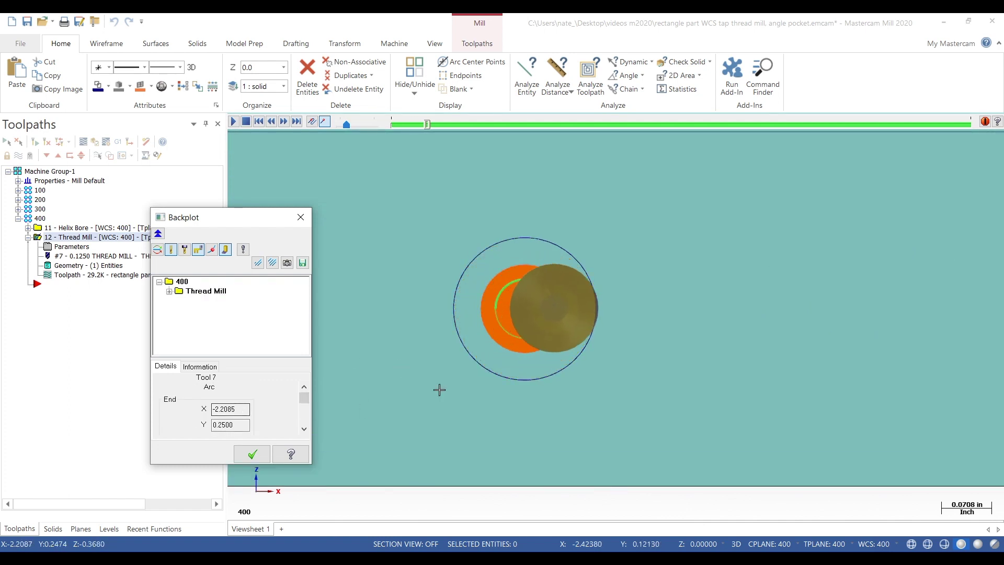
Step: Speed up the backplot and examine the successive helical thread passes from the top and at an angle
middle_drag(439, 390, 399, 240)
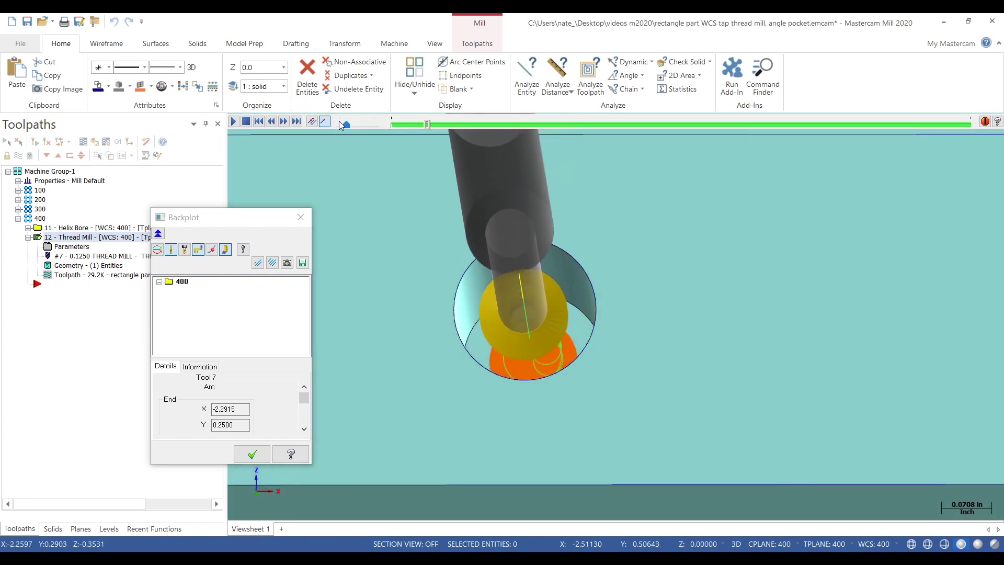
drag(342, 123, 352, 125)
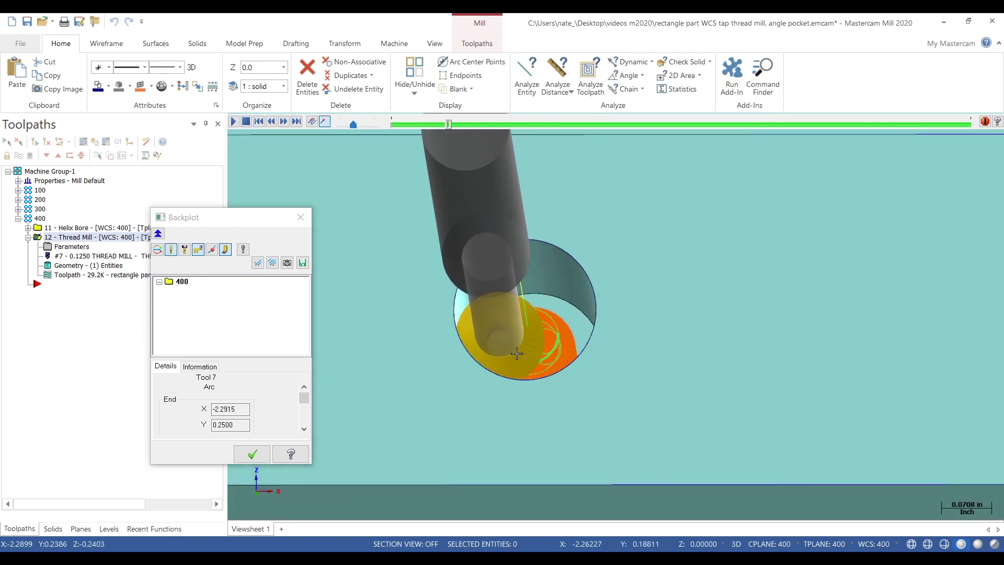
middle_drag(418, 239, 544, 322)
scroll(545, 322, down, 1)
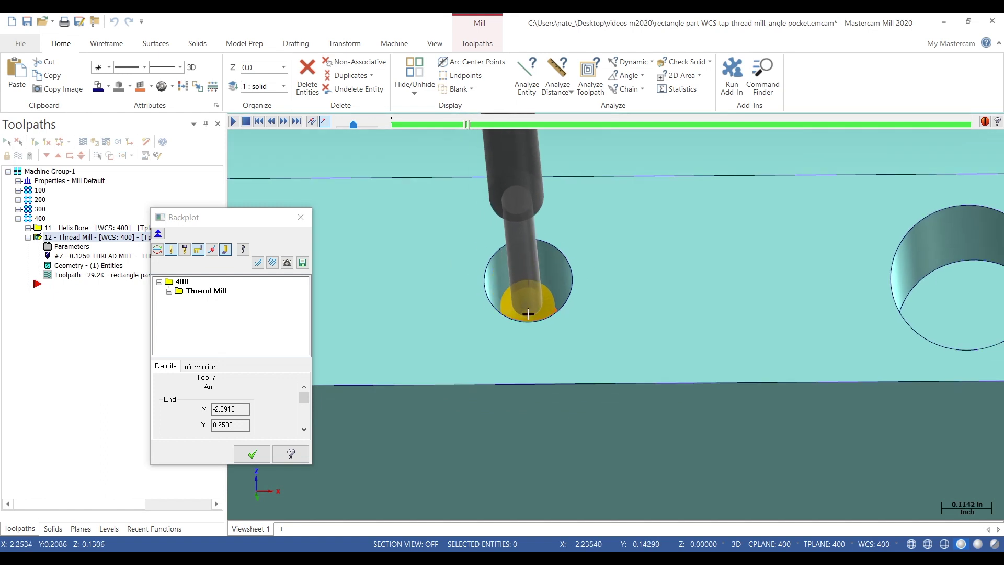
right_click(517, 264)
click(557, 329)
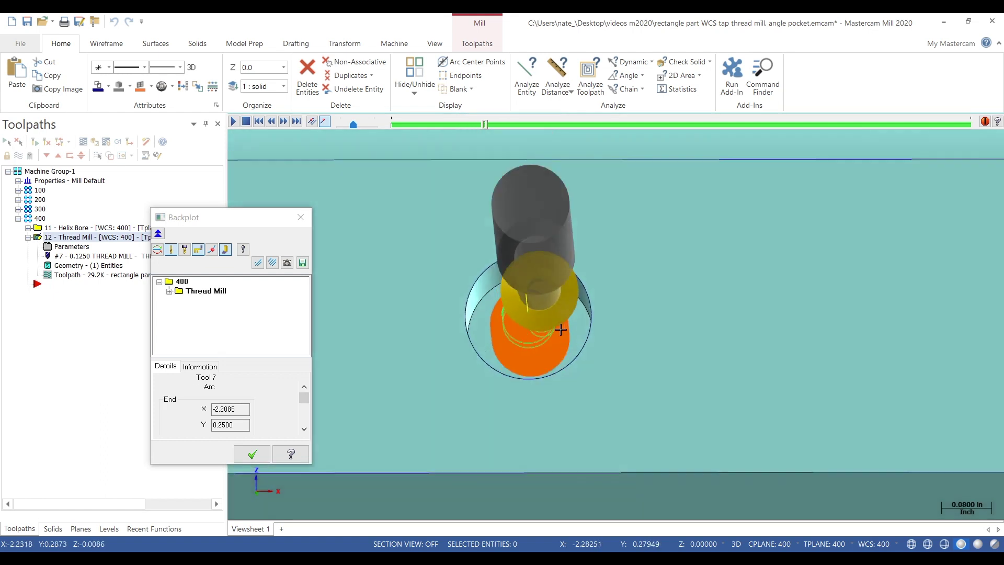
middle_drag(565, 340, 560, 293)
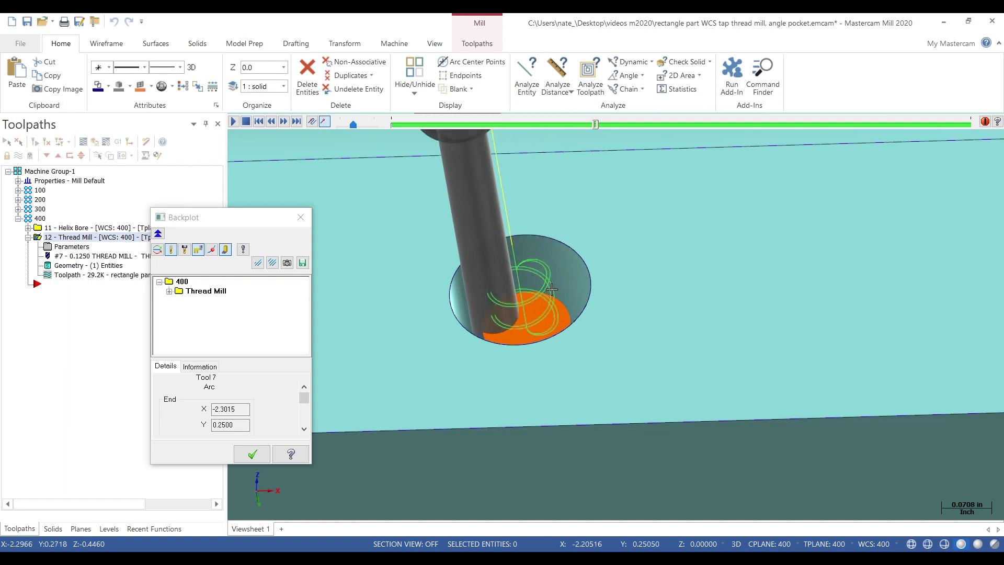
middle_drag(551, 306, 577, 378)
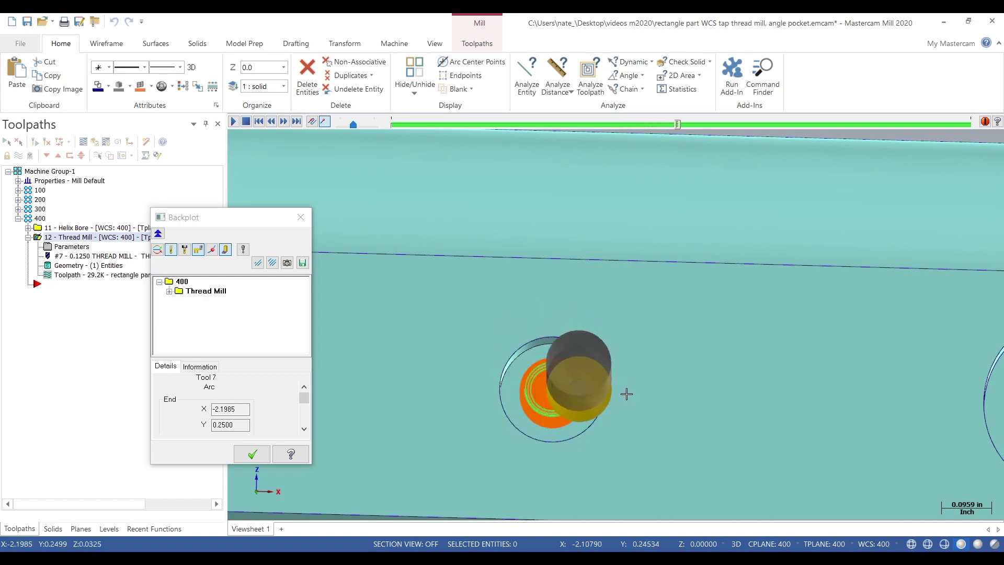
Step: Watch the remaining thread passes from Top (WCS) at a faster playback speed until the tool retracts
right_click(608, 402)
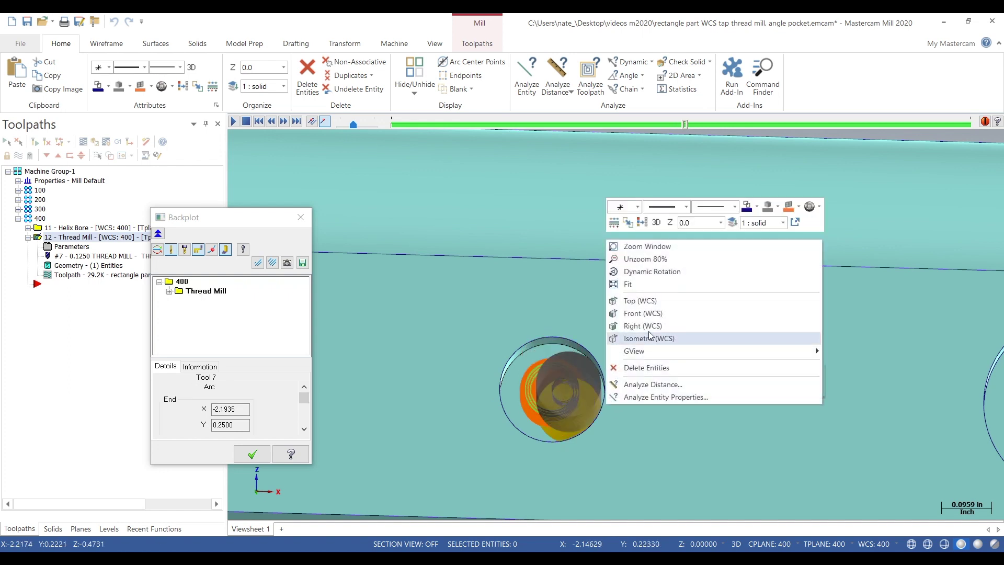
click(645, 296)
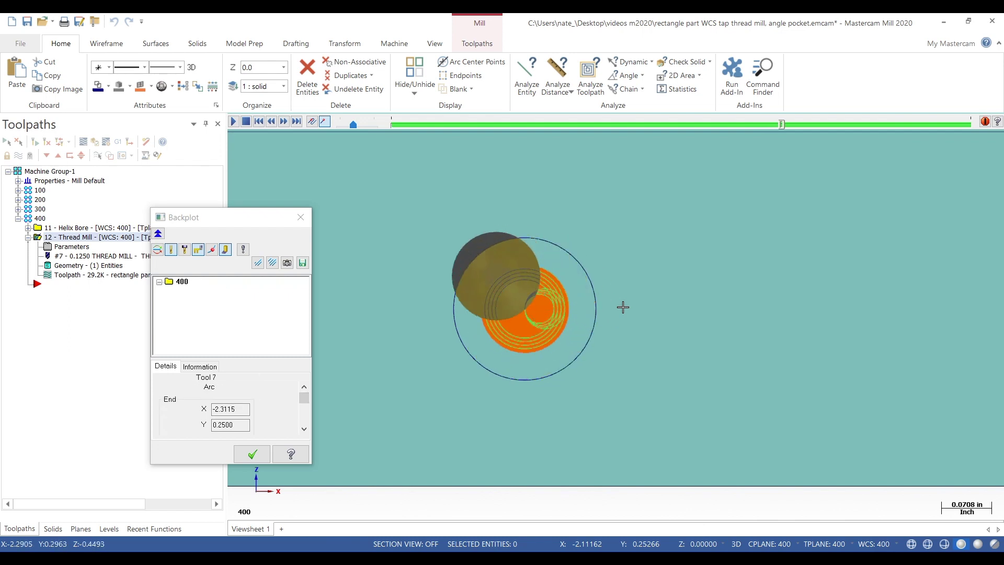
click(359, 124)
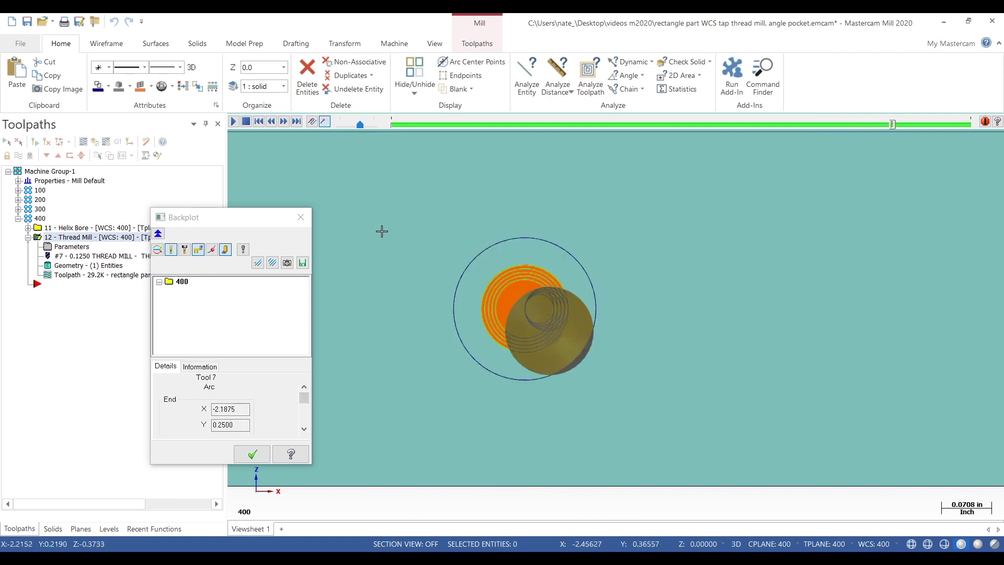
middle_drag(520, 316, 504, 291)
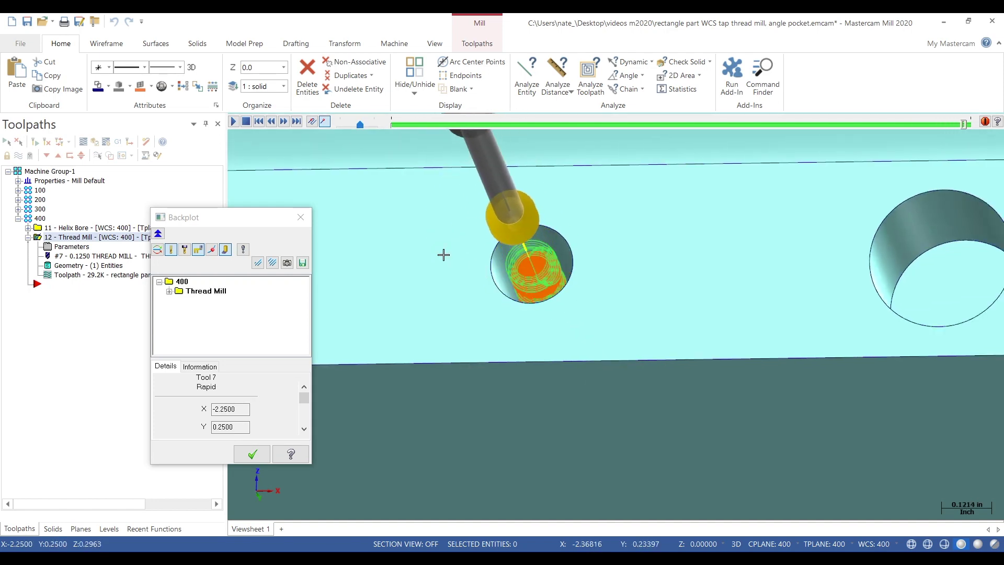
Step: Close the backplot and return to the Top (WCS) view showing both side holes
click(302, 218)
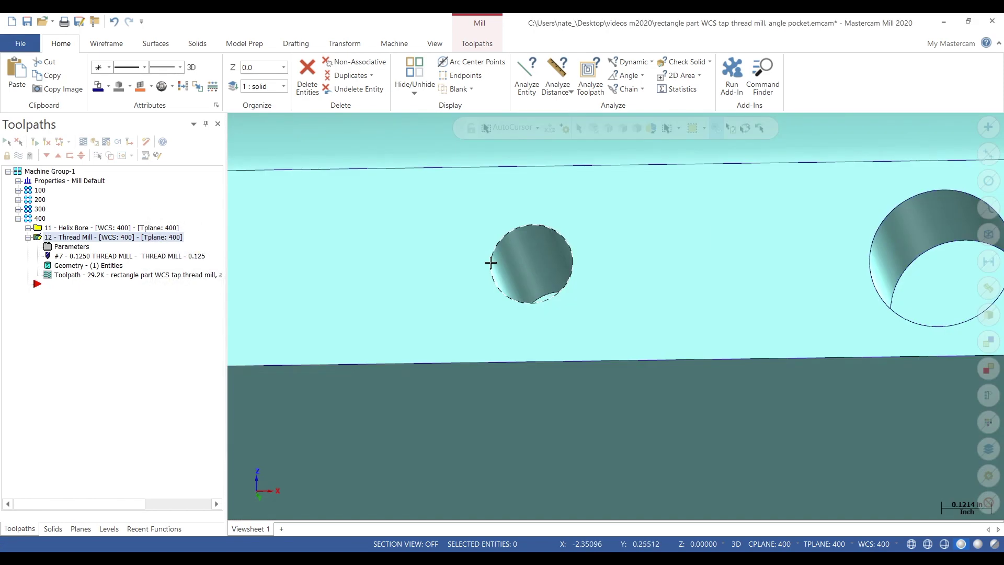
right_click(492, 264)
click(525, 324)
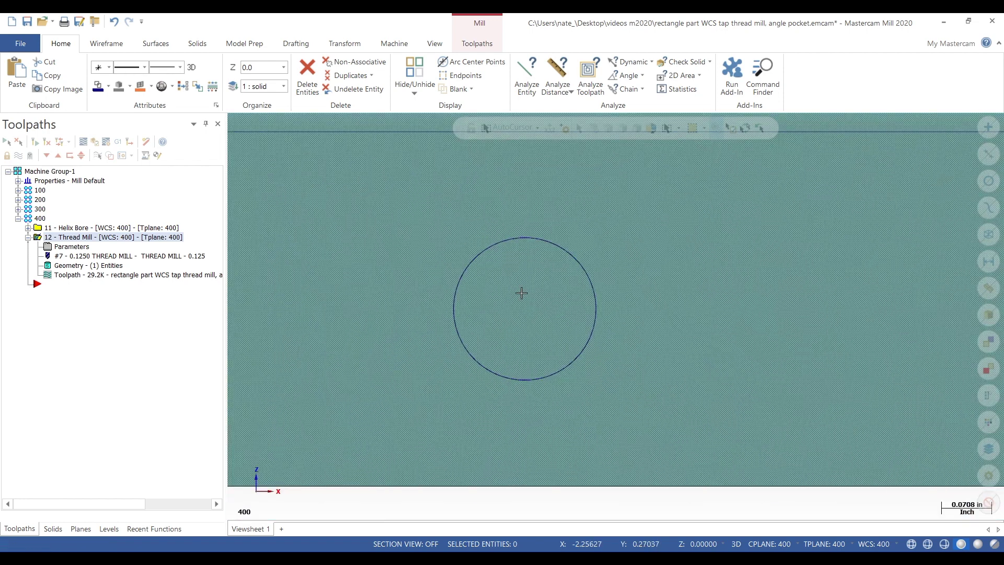
scroll(579, 301, down, 2)
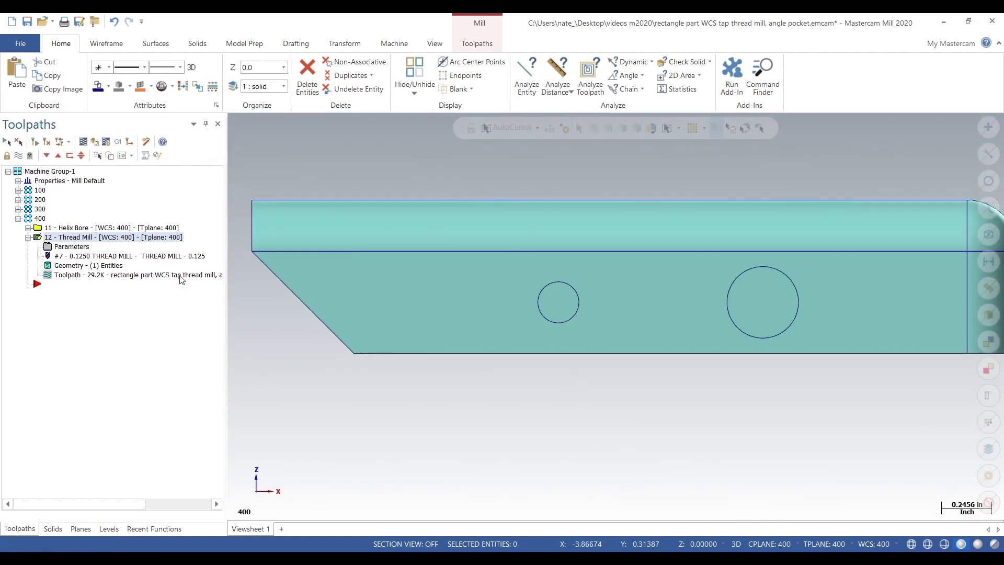
Step: Duplicate the Thread Mill operation at the end of toolpath group 400
right_click(76, 239)
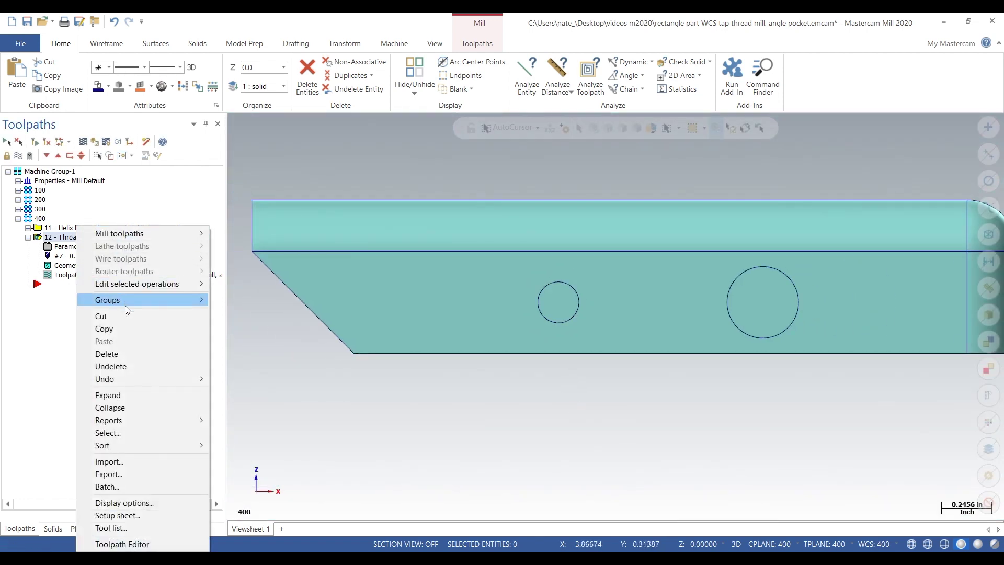
click(124, 329)
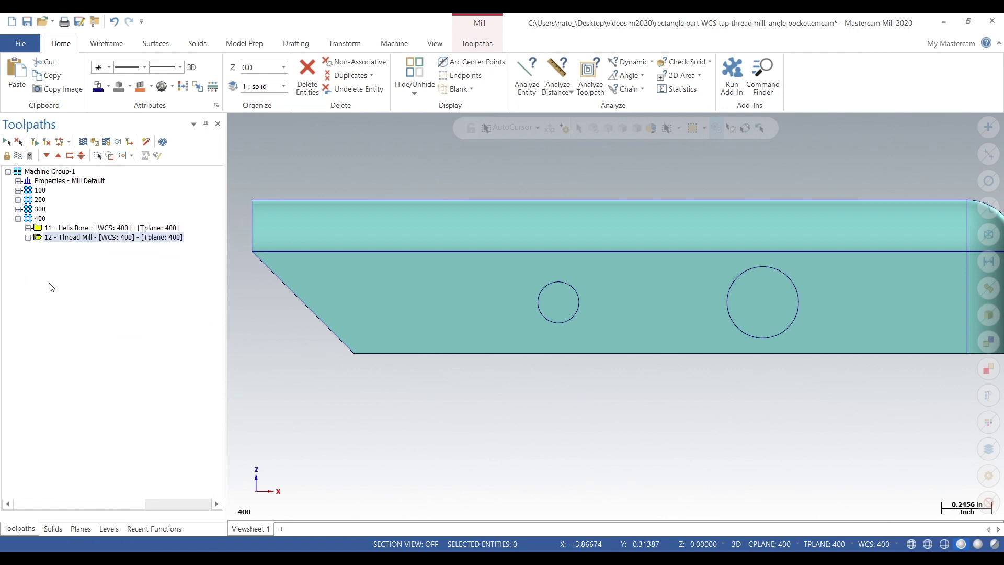
right_click(49, 285)
click(112, 342)
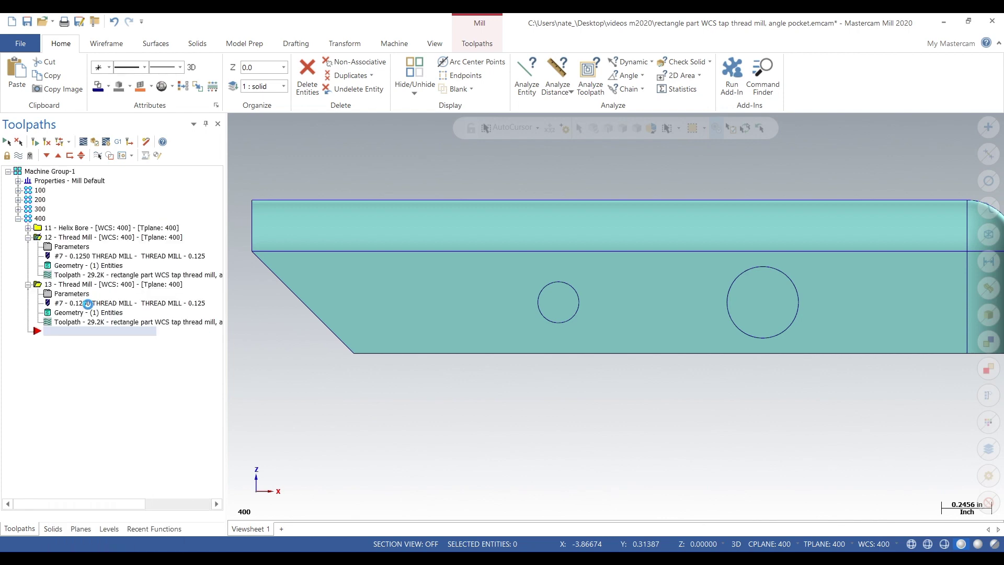
Step: Turn off Multi Passes in the parameters of the duplicated Thread Mill operation
click(63, 294)
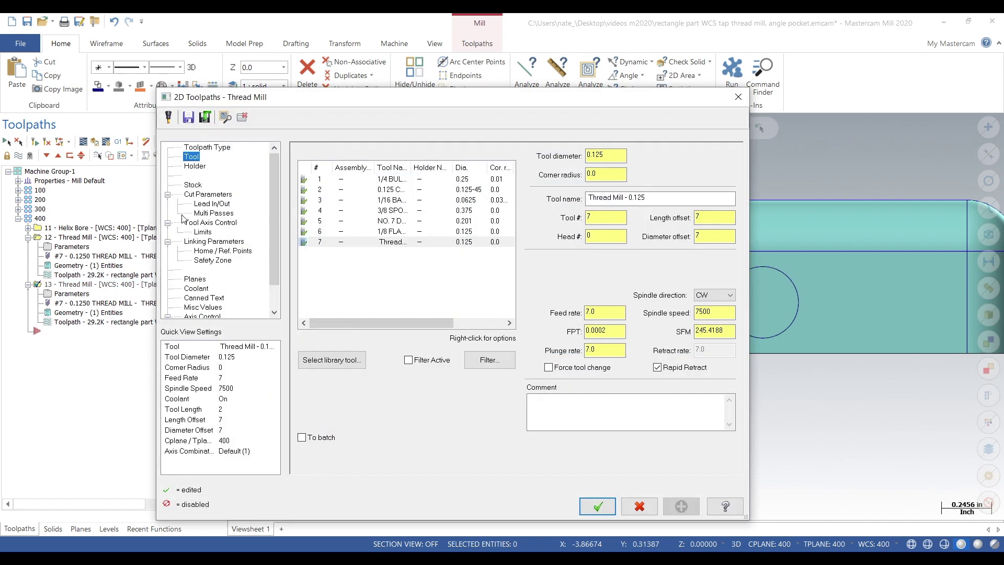
click(214, 213)
click(328, 165)
click(313, 164)
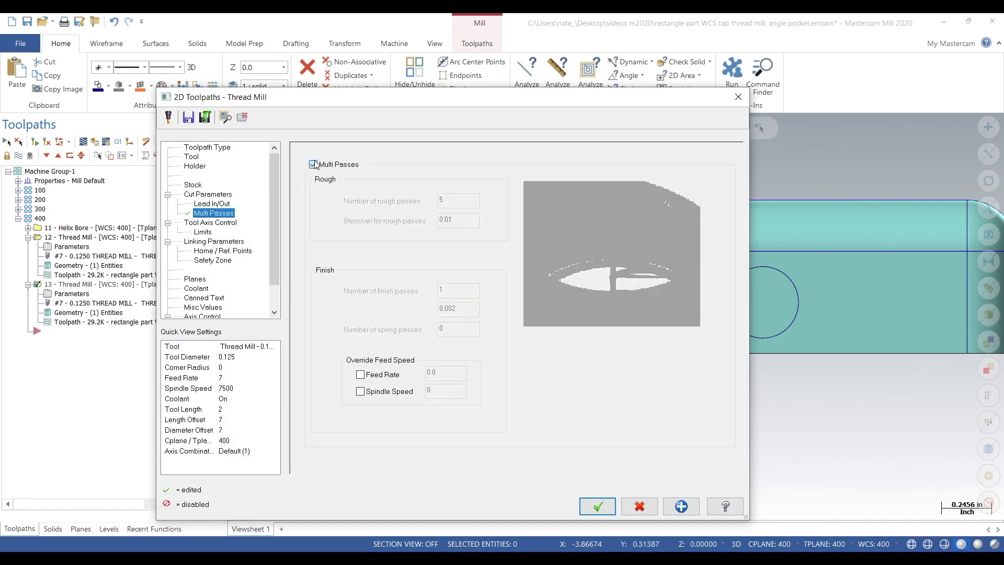
Step: Check the duplicated Thread Mill's cut parameters, multi-pass, linking and tool settings
click(227, 195)
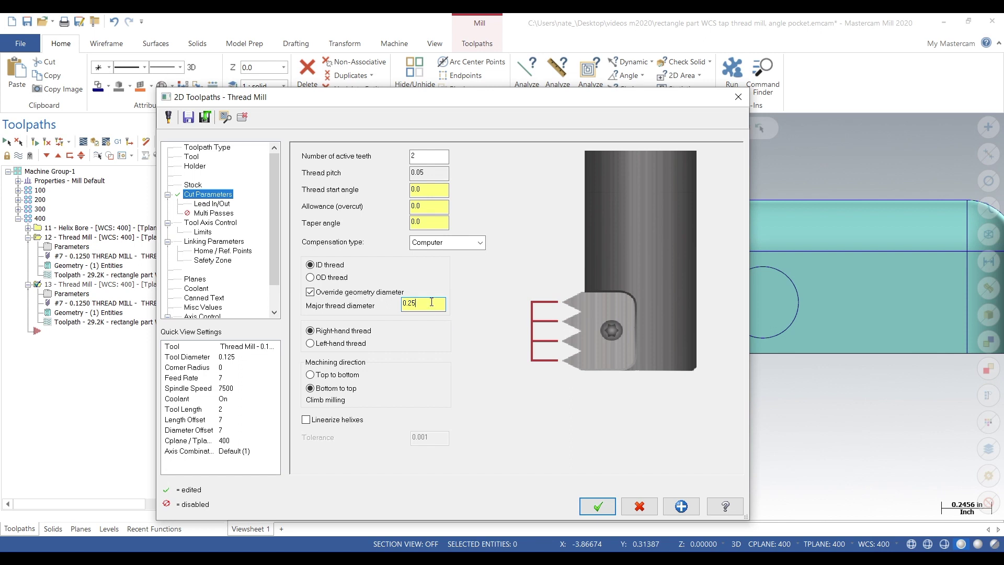
click(228, 213)
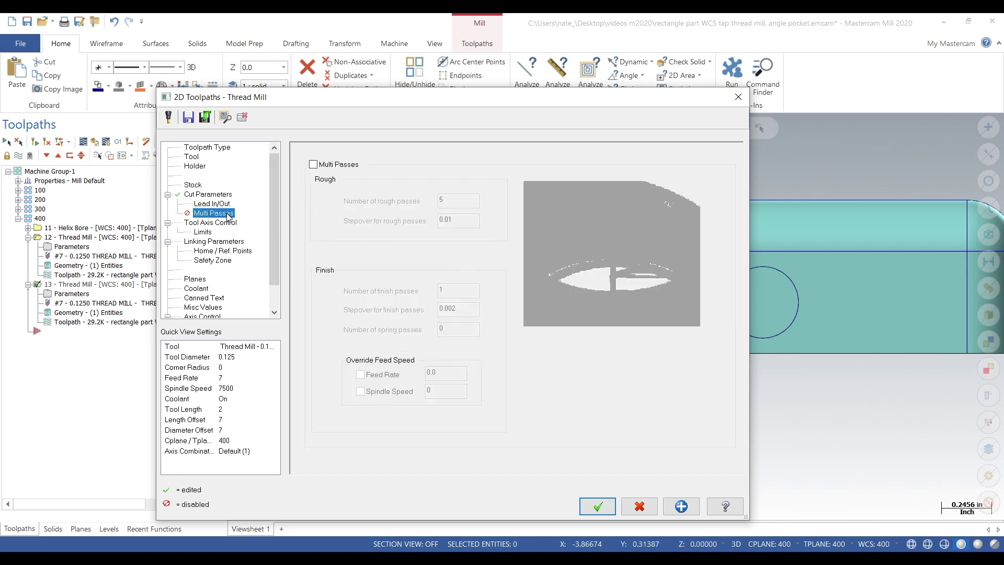
click(220, 243)
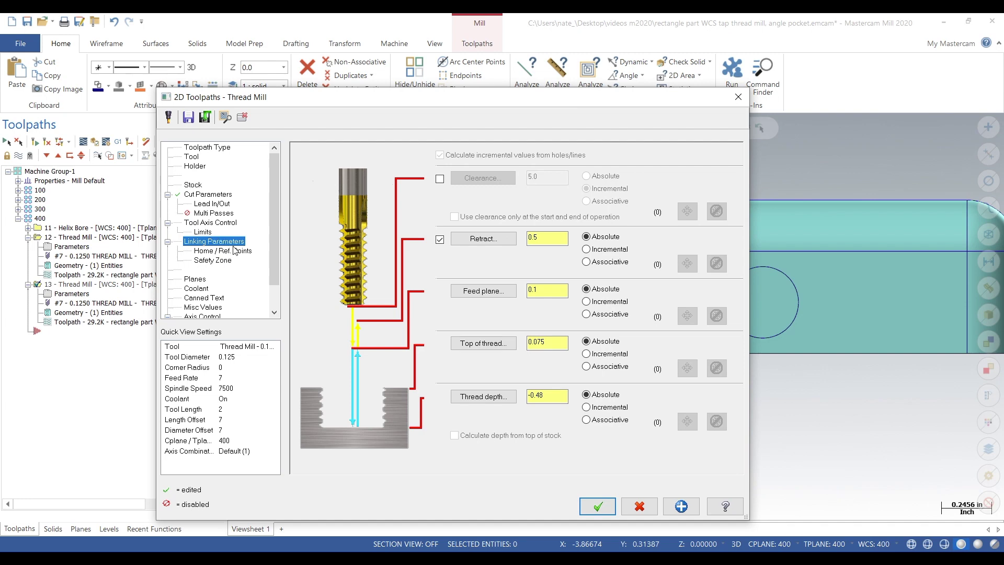
click(192, 156)
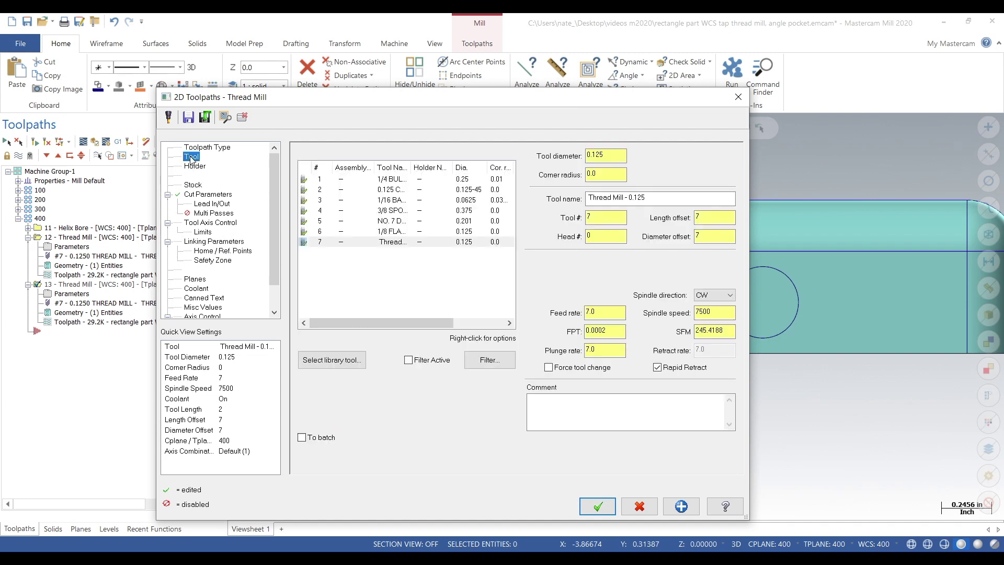
Step: Accept the duplicated Thread Mill's parameters and regenerate its toolpath
key(Return)
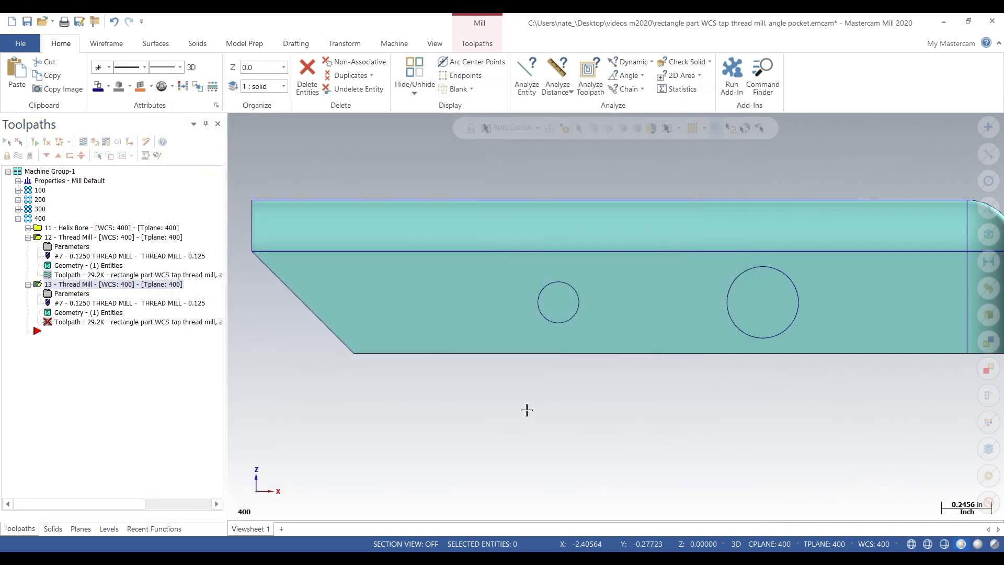
click(34, 144)
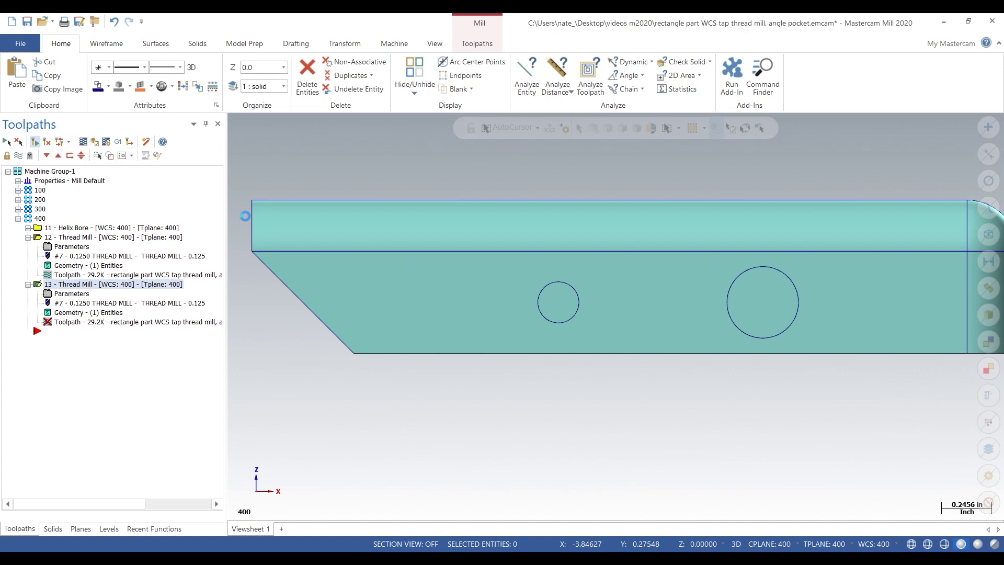
middle_drag(607, 410, 610, 399)
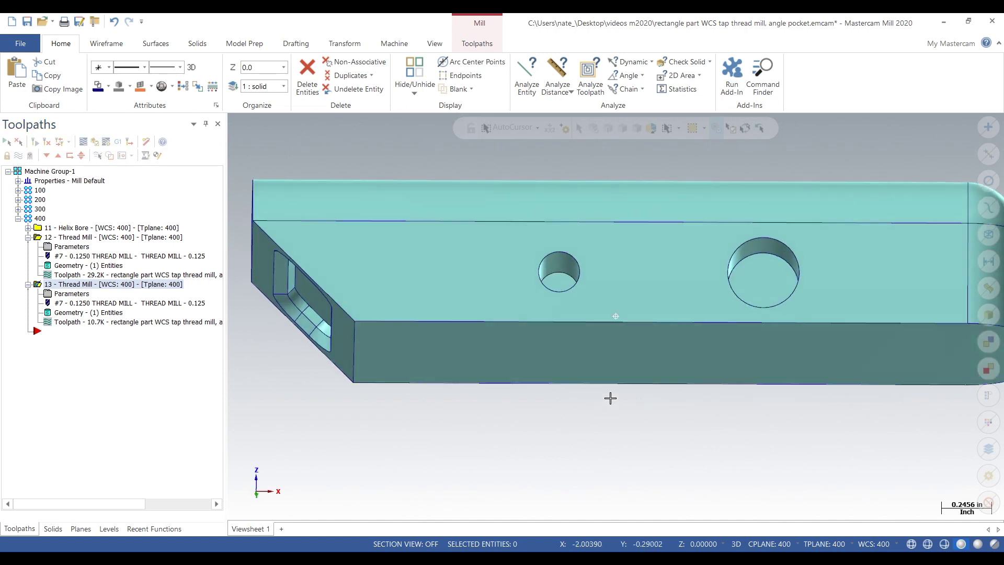
Step: Backplot the duplicated Thread Mill operation and play its tool motion at the smaller side hole
click(93, 145)
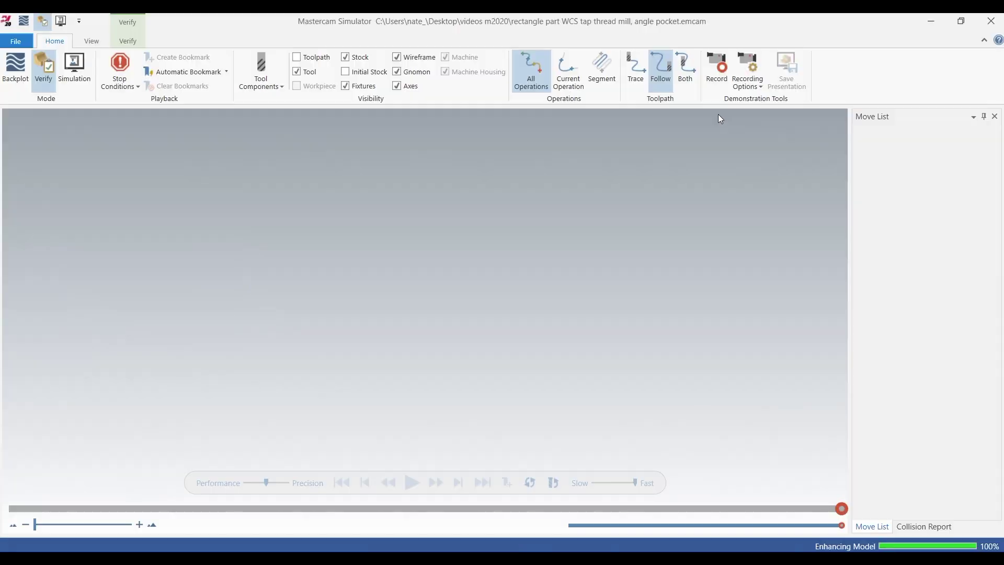
click(991, 30)
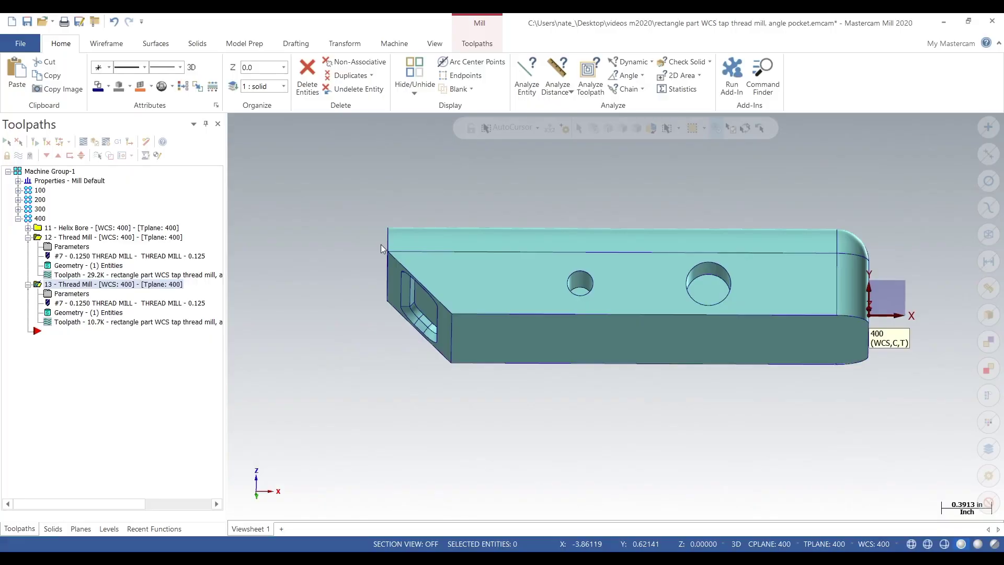
click(84, 141)
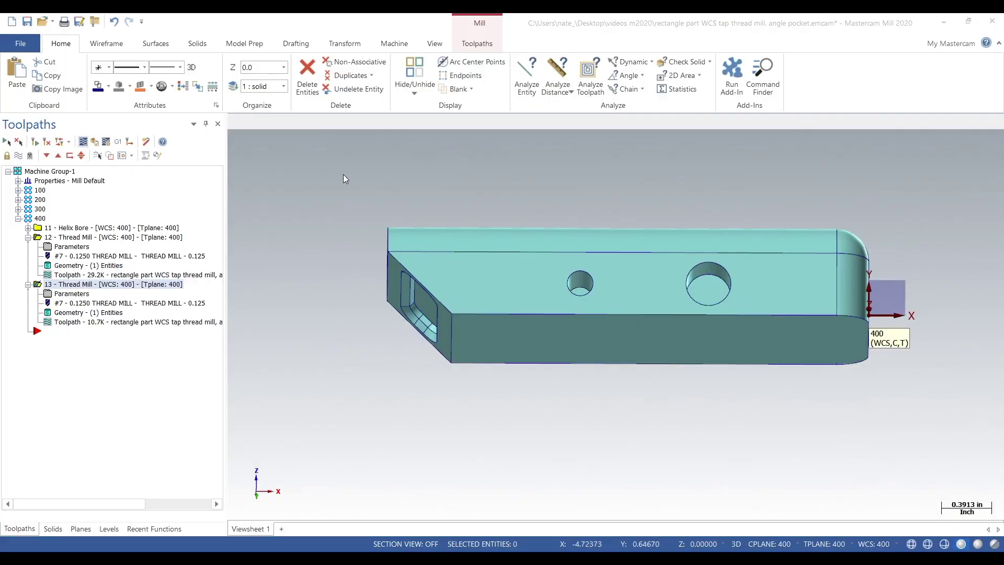
scroll(605, 291, up, 4)
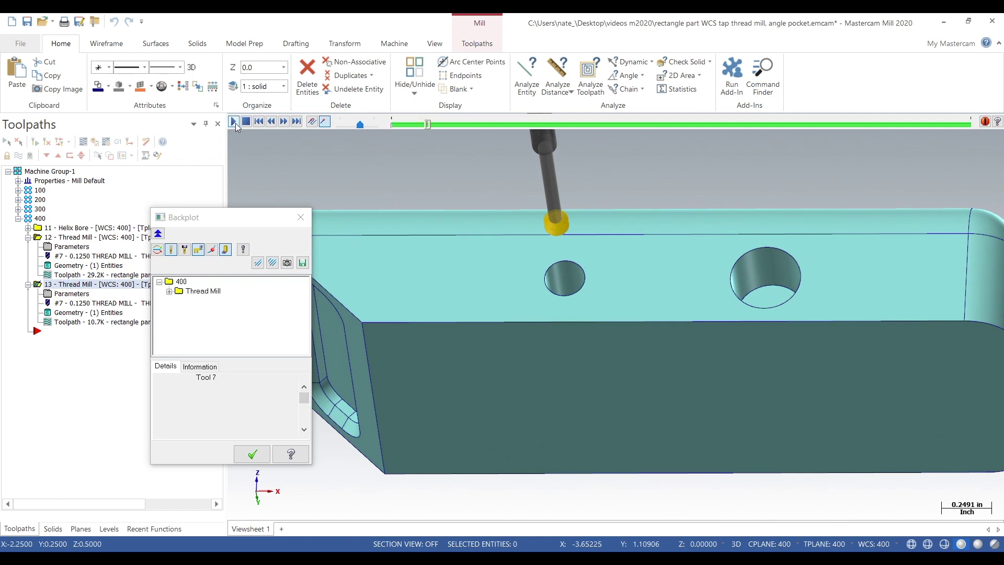
click(234, 122)
scroll(577, 293, up, 2)
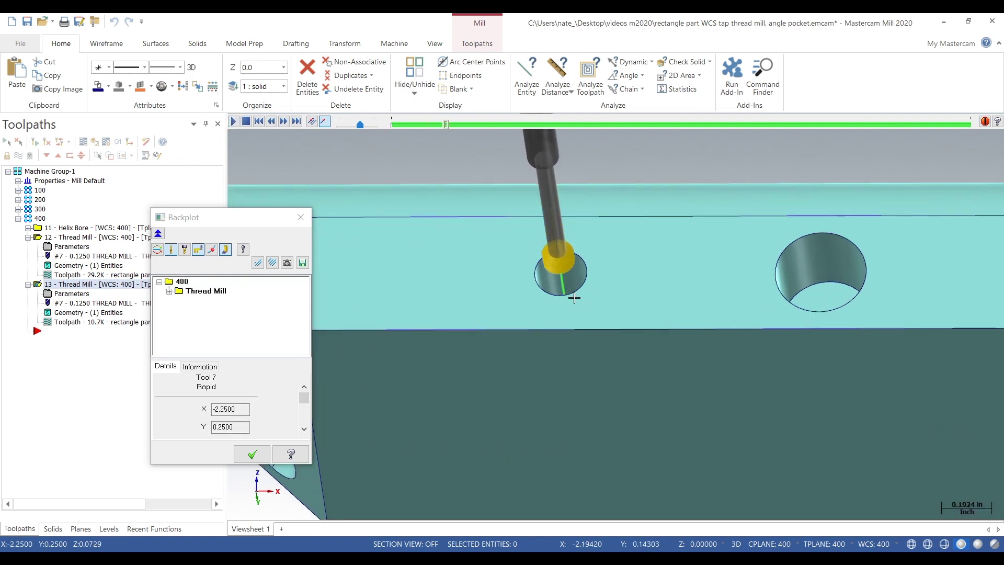
Step: Watch the rest of the Thread Mill backplot looking straight onto the smaller side hole, and close the backplot
right_click(574, 297)
click(608, 352)
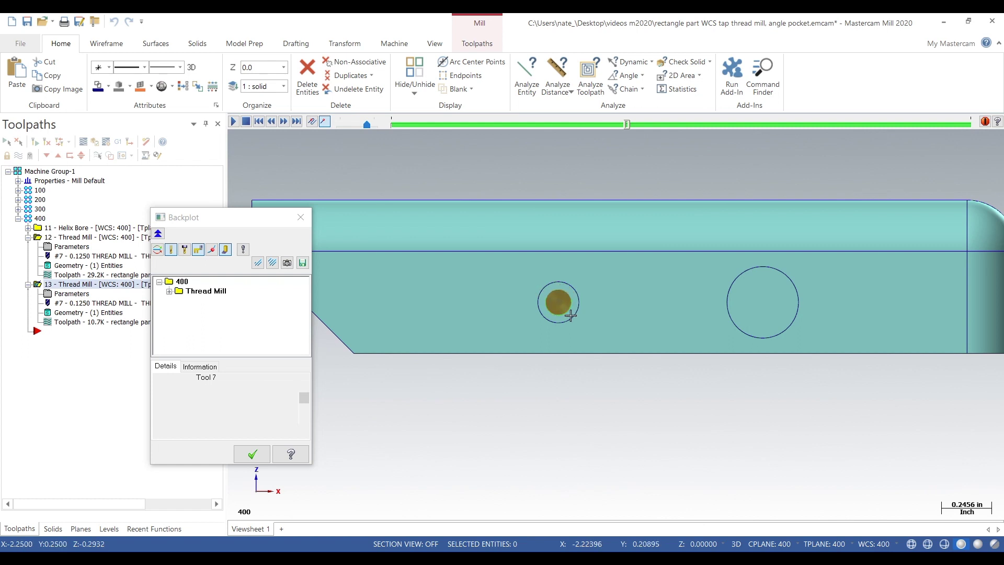
scroll(571, 315, up, 1)
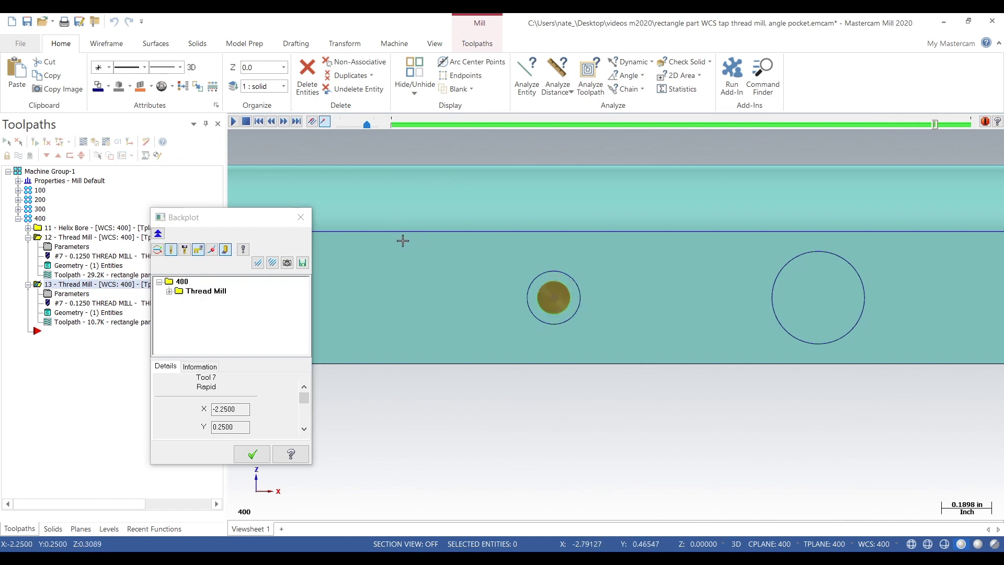
middle_drag(541, 313, 379, 239)
click(301, 217)
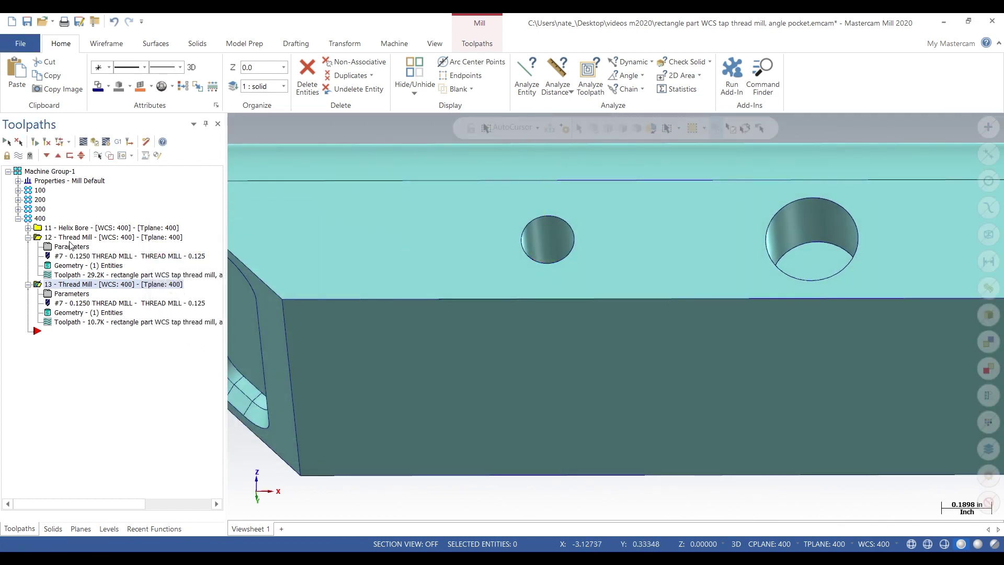
Step: Collapse the details of both Thread Mill operations in toolpath group 400
click(72, 230)
click(70, 237)
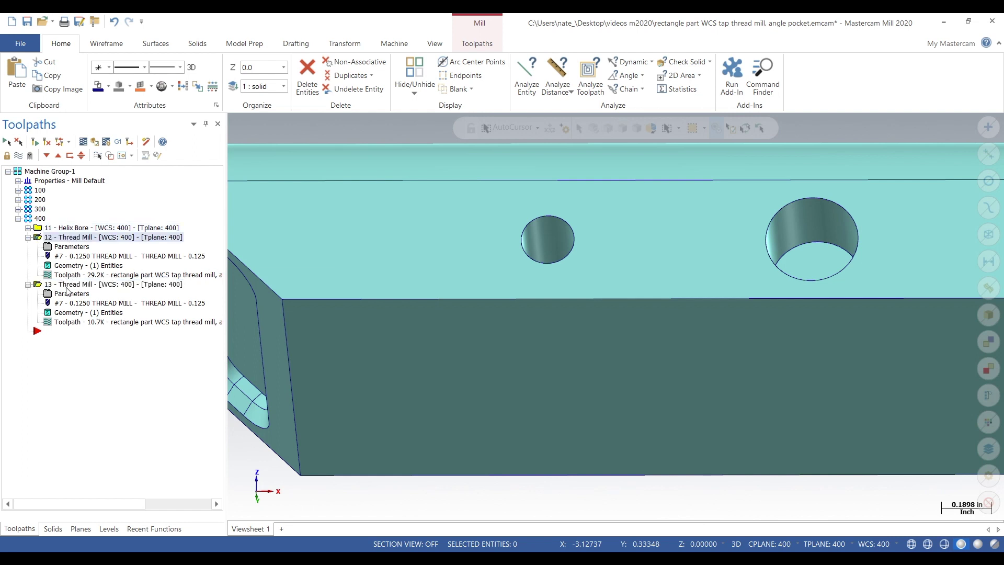
click(67, 286)
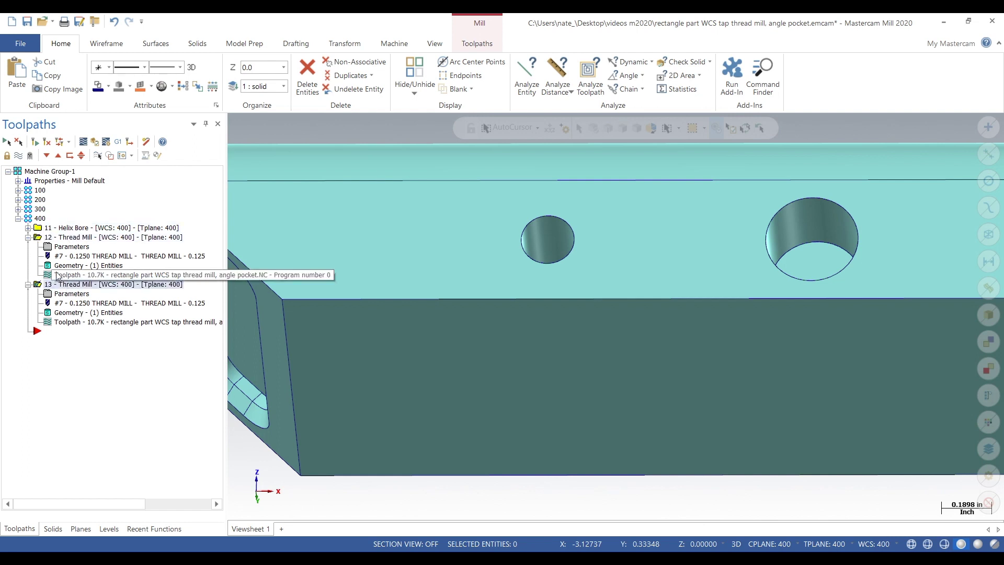
click(28, 237)
click(28, 246)
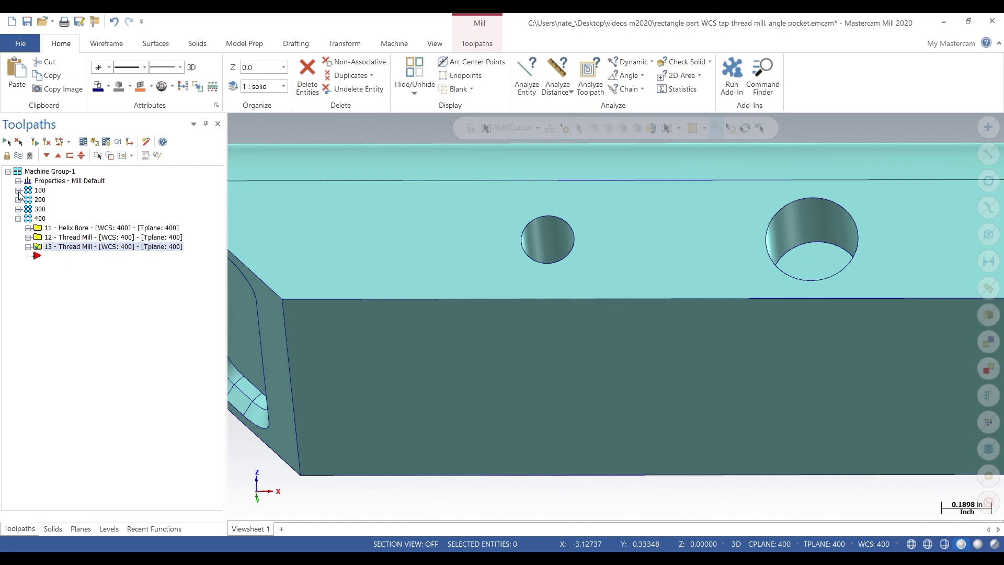
Step: Expand toolpath groups 100, 200 and 300 and select all operations from group 100 through group 400
click(17, 190)
click(18, 237)
click(18, 284)
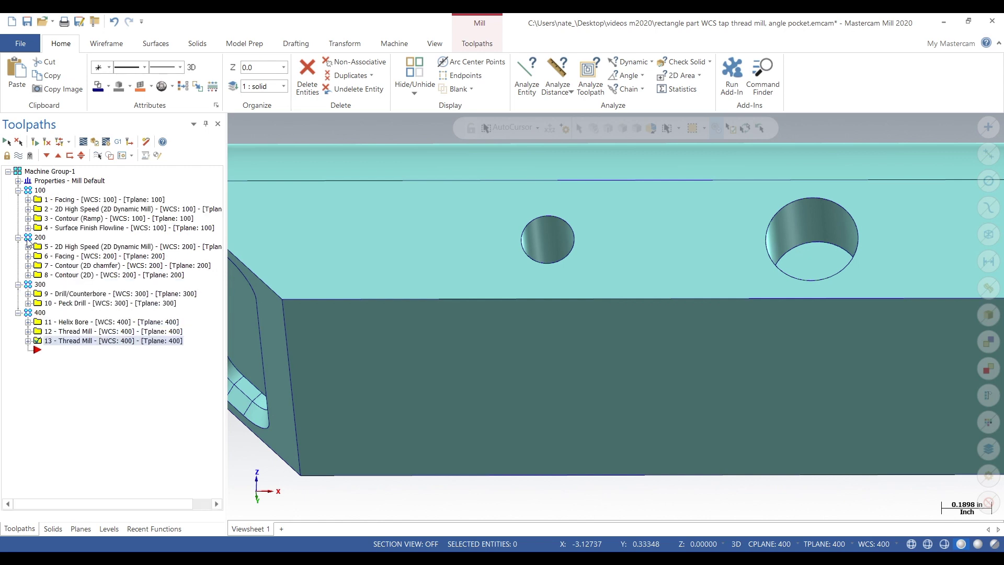
click(40, 190)
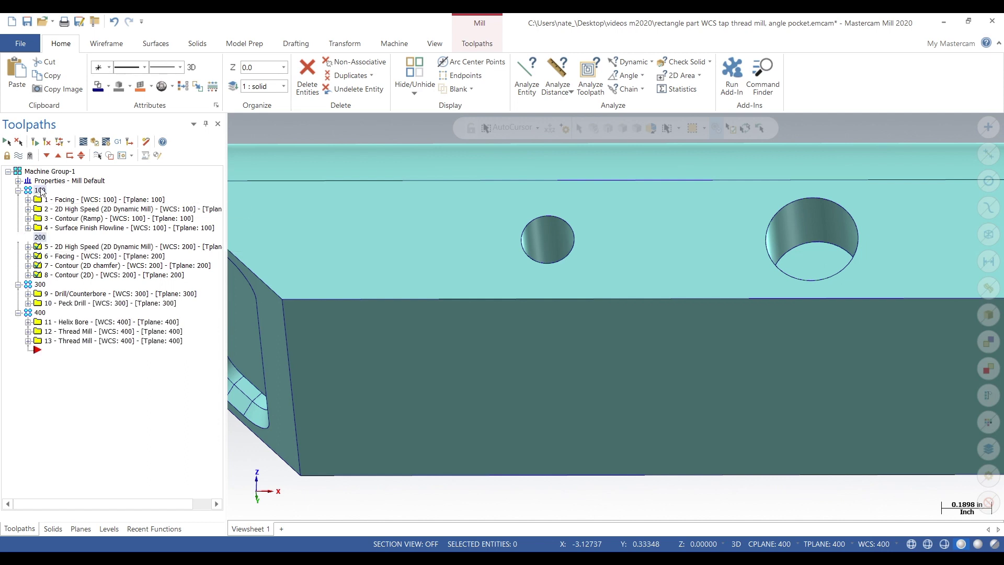
shift+click(42, 312)
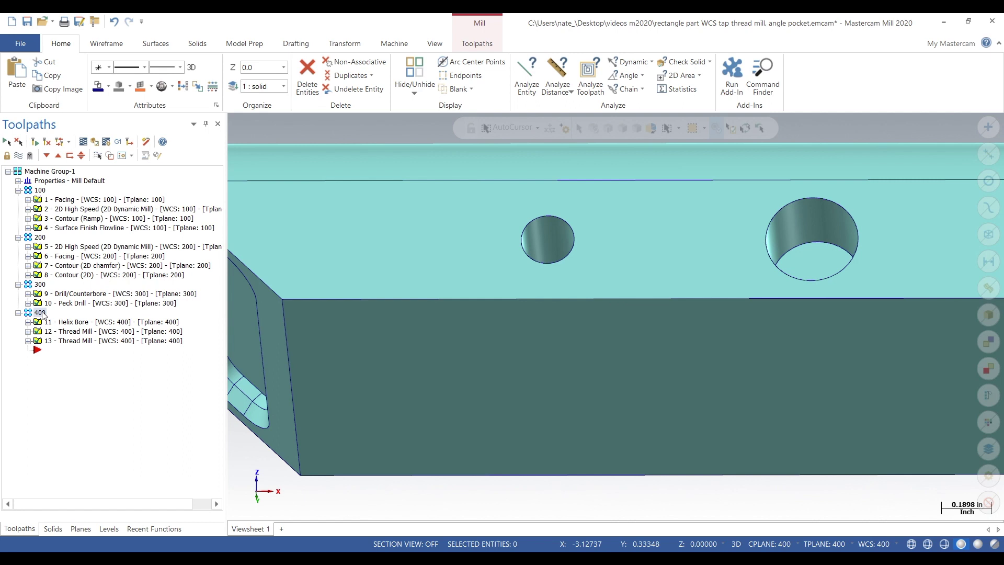
Step: Verify all selected operations, slowing the playback to watch the helix bore and thread milling in the smaller side hole
click(94, 142)
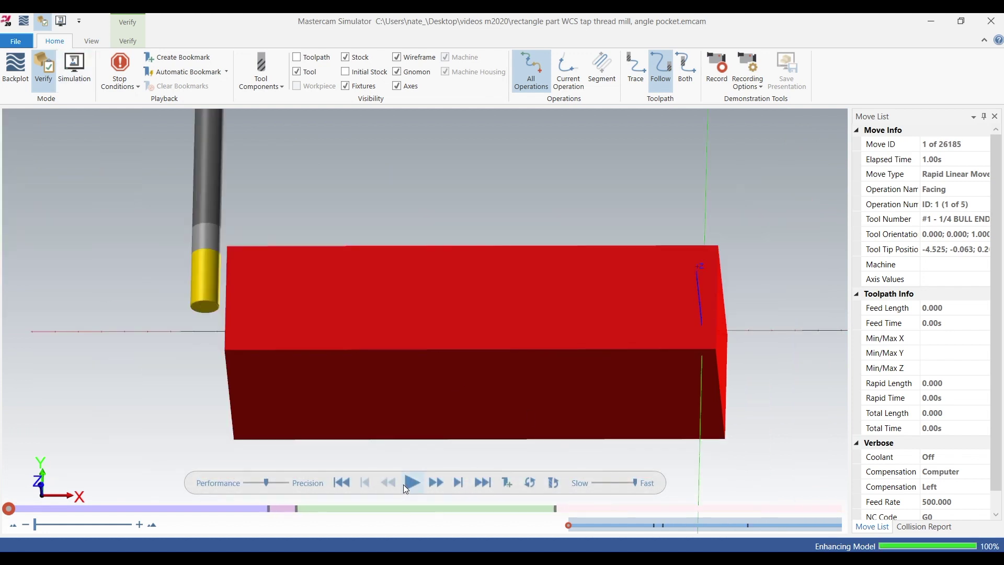
click(411, 483)
middle_drag(516, 353, 525, 382)
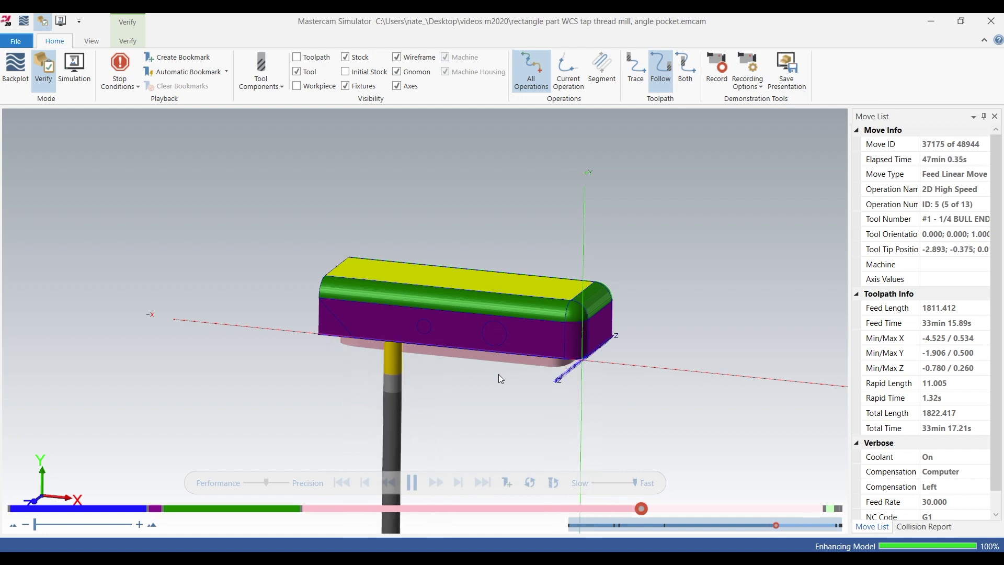
click(600, 482)
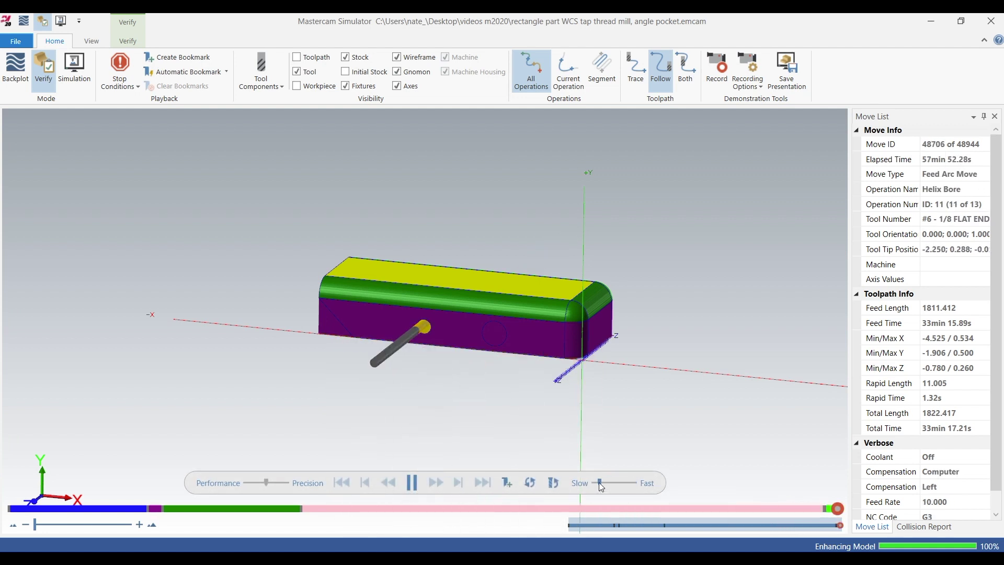
middle_drag(525, 372, 475, 248)
scroll(441, 252, up, 5)
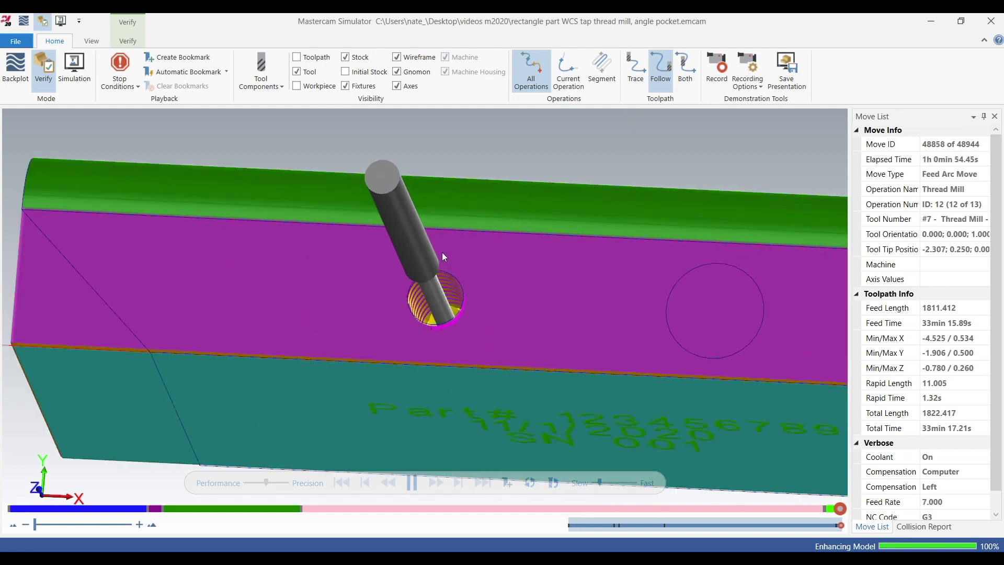
scroll(441, 252, up, 2)
click(593, 482)
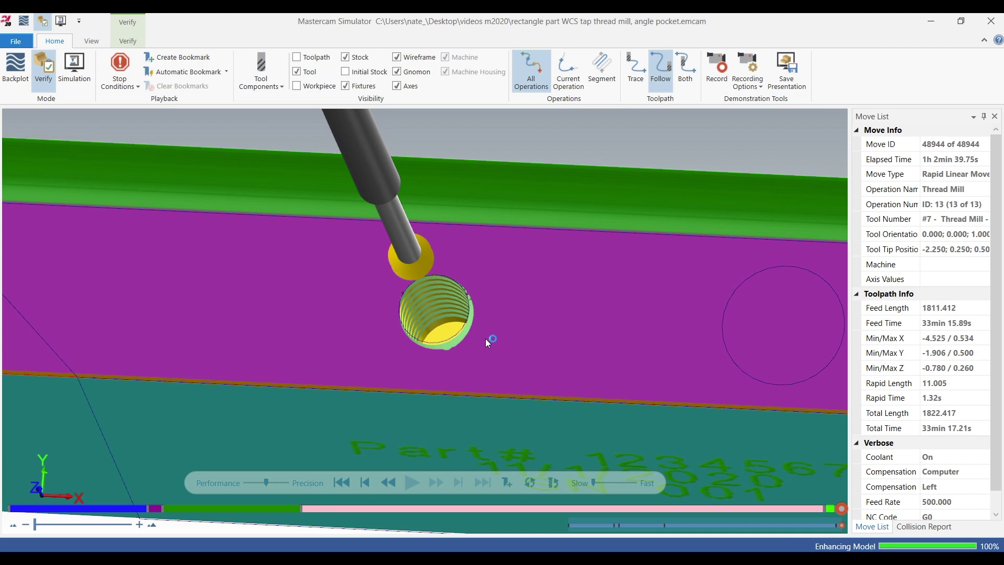
Step: Inspect the simulated threads inside the smaller side hole from several angles, and close the simulator
mouse_move(487, 339)
middle_down()
mouse_move(515, 340)
mouse_move(504, 342)
middle_up()
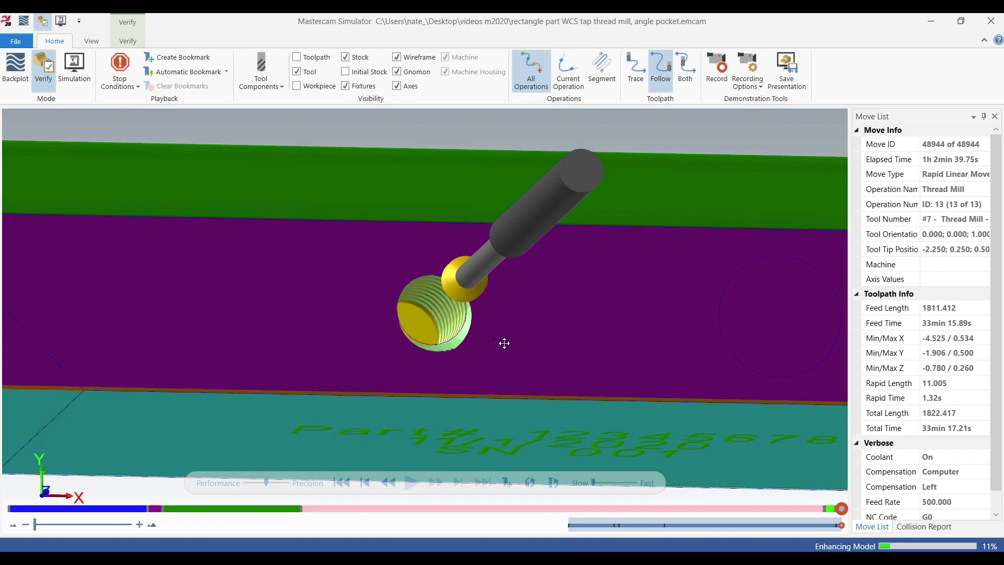
middle_drag(504, 343, 477, 304)
scroll(481, 303, up, 5)
scroll(476, 305, down, 6)
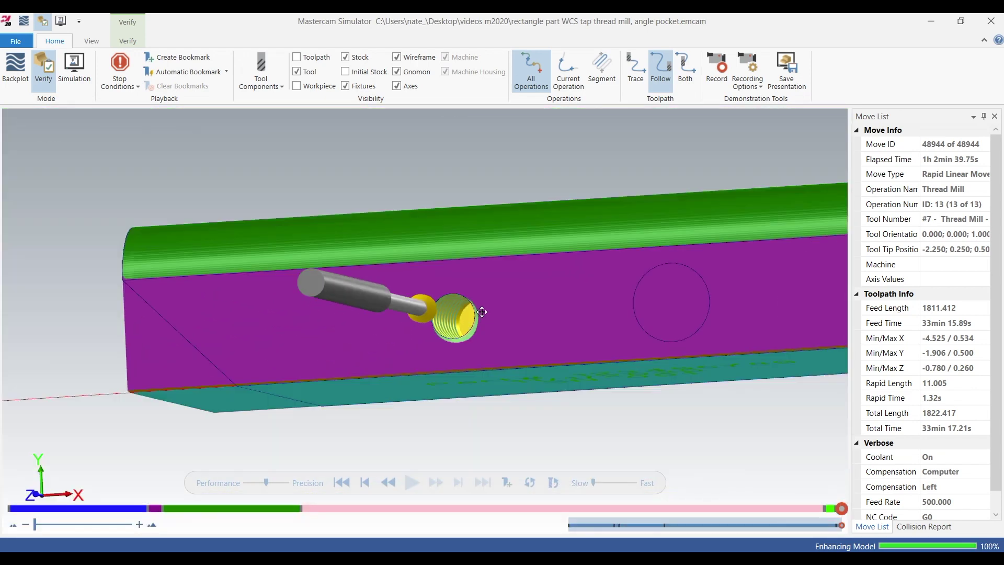
middle_drag(493, 314, 468, 299)
scroll(456, 325, up, 3)
scroll(457, 311, down, 5)
scroll(466, 300, up, 3)
scroll(463, 303, up, 3)
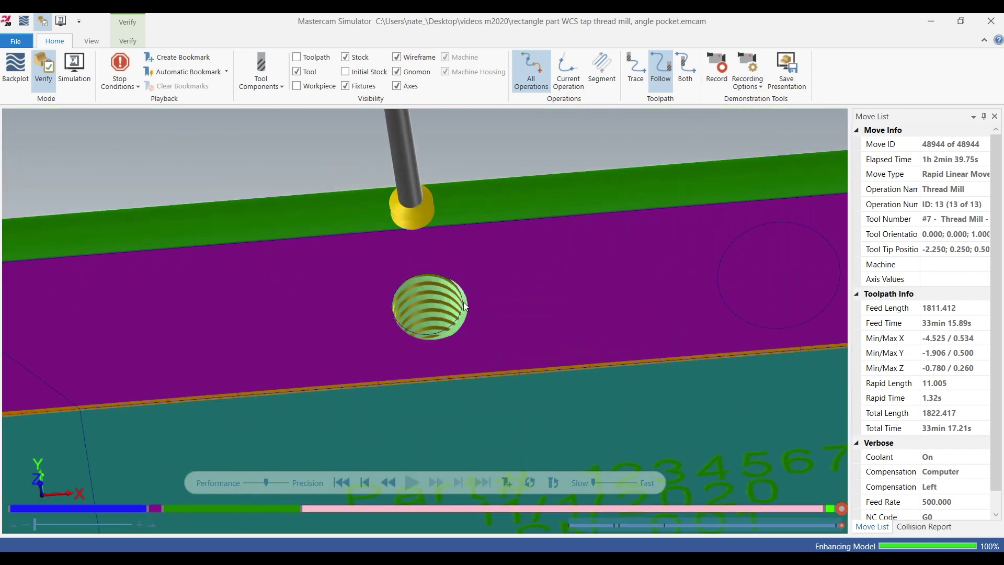
click(993, 21)
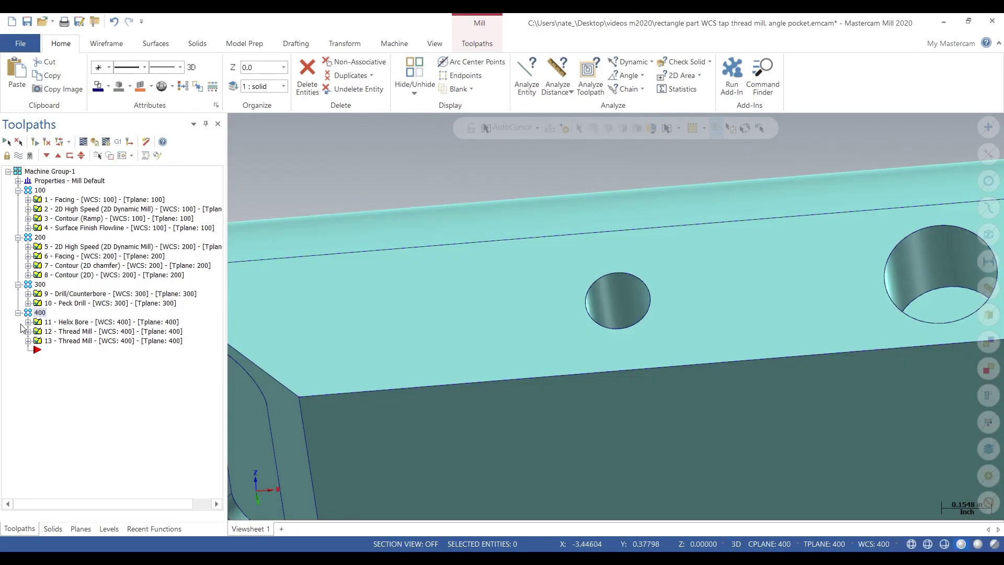
Step: Show the Helix Bore operation's details and measure the smaller side hole's diameter with Analyze Dynamic
click(28, 321)
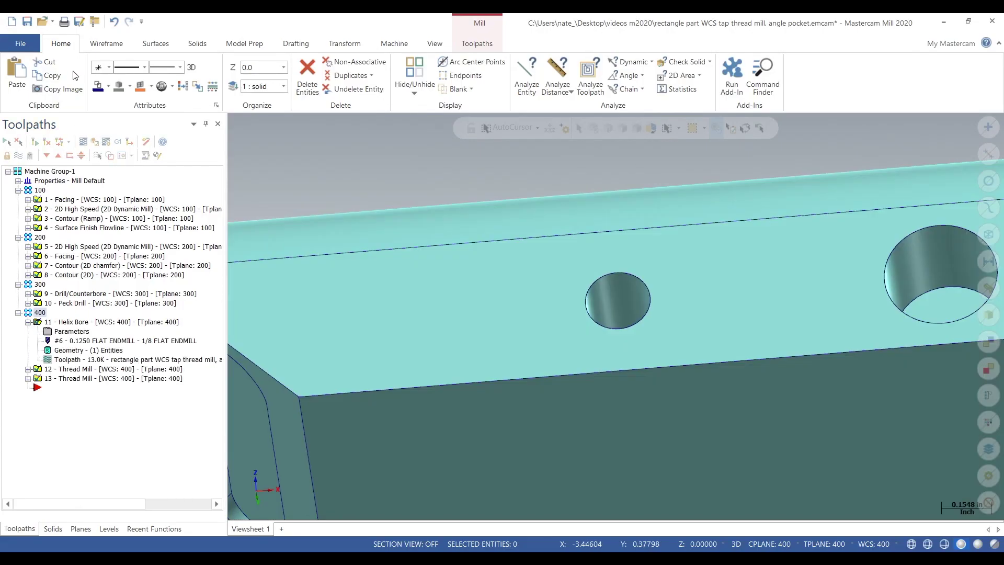
click(629, 62)
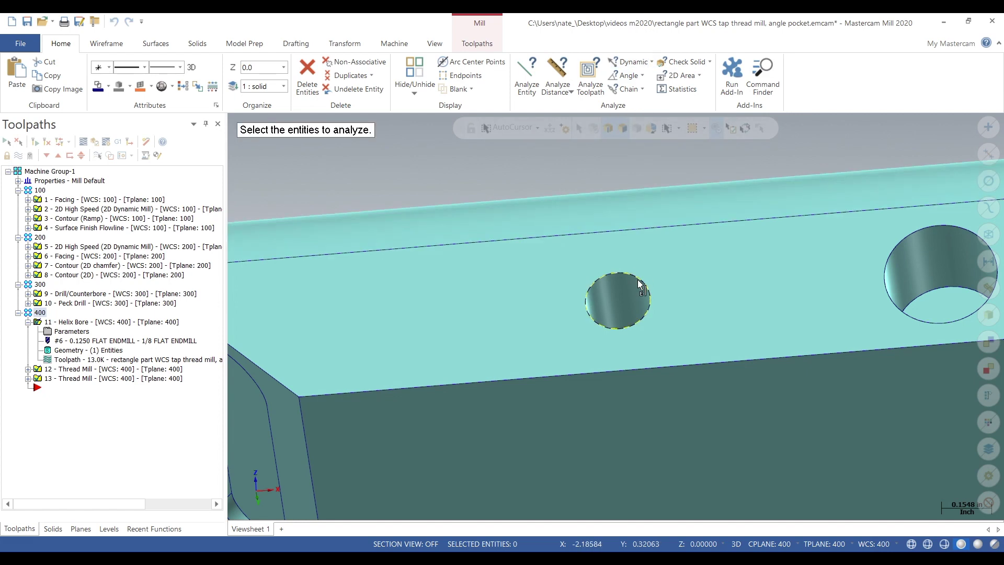
click(638, 275)
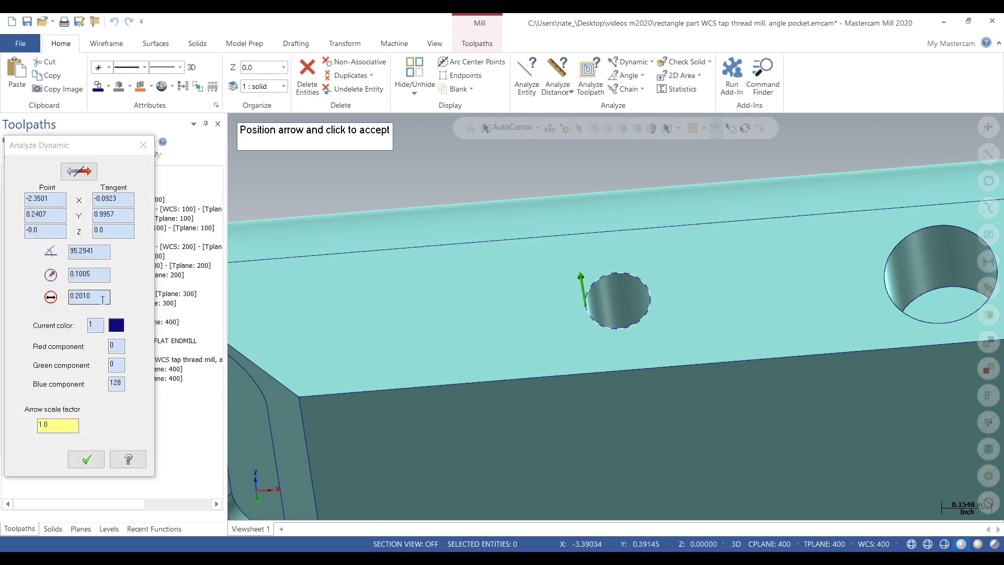
drag(100, 296, 83, 297)
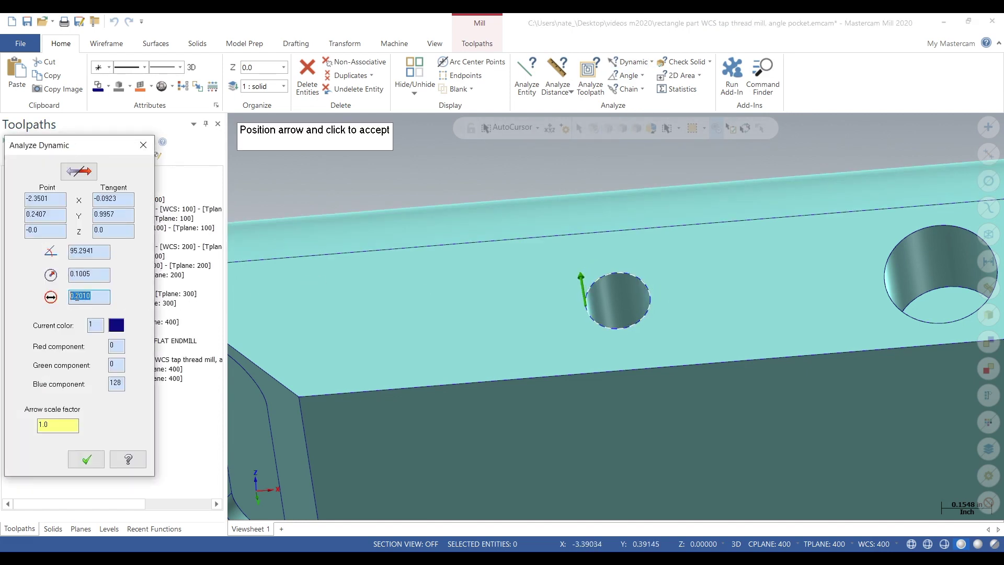
click(143, 145)
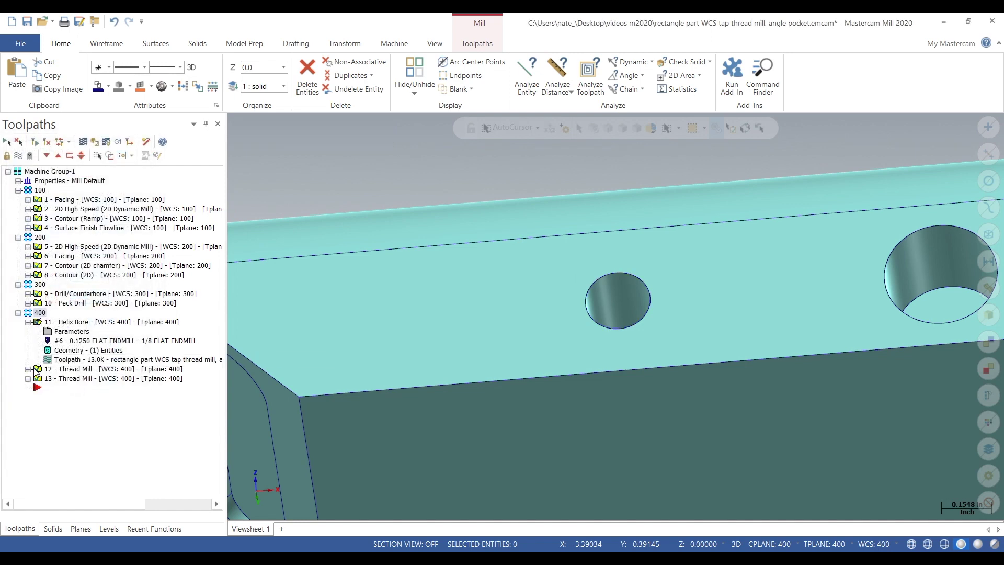
Step: Review the thread pitch and major thread diameter in the cut parameters of Thread Mill operation 12
click(28, 369)
click(69, 378)
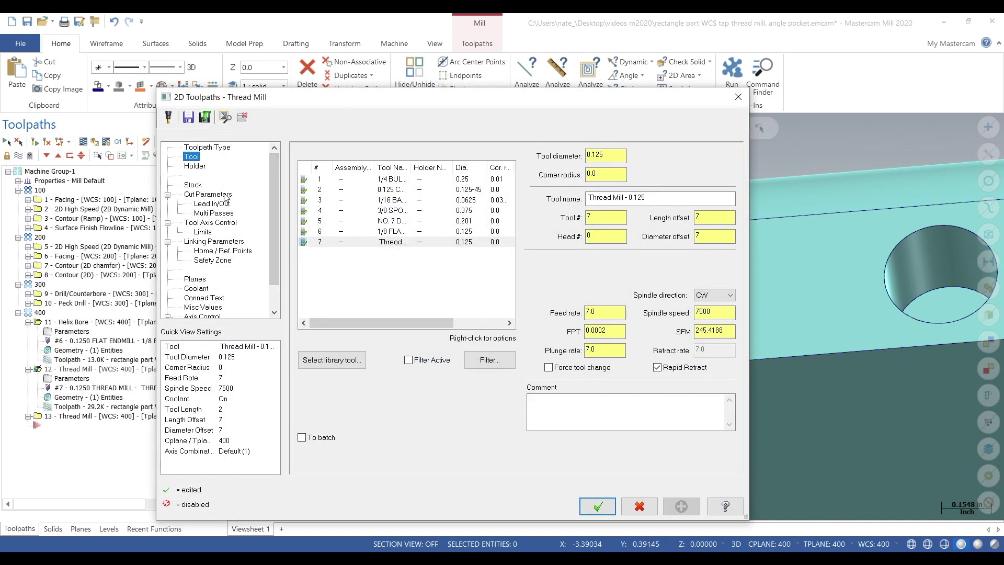
click(222, 194)
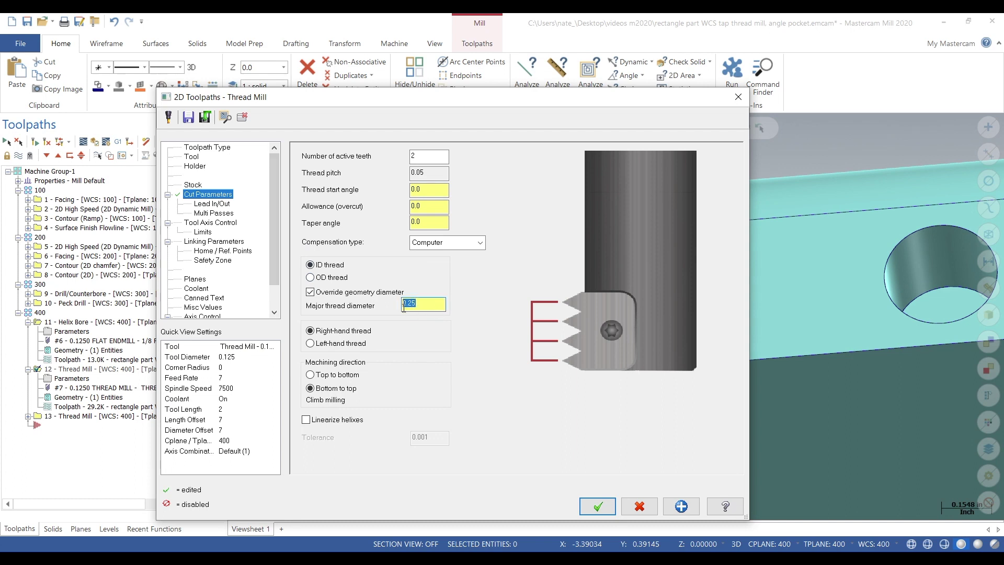
click(438, 172)
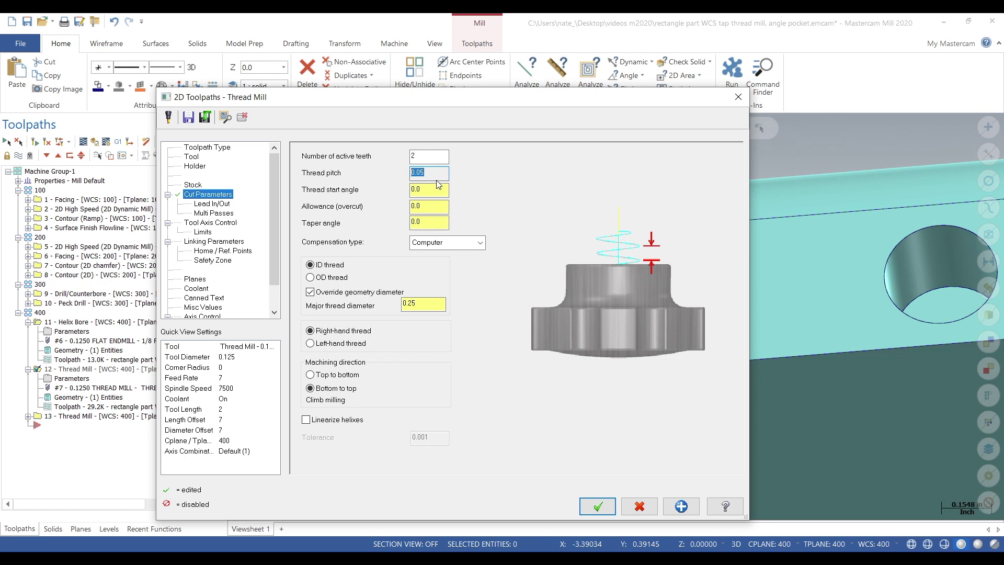
Step: Examine the thread mill's taper length, shank diameter, outside diameter, threads per inch and cutting length in operation 12's tool definition, and close the dialogs
click(192, 157)
right_click(343, 243)
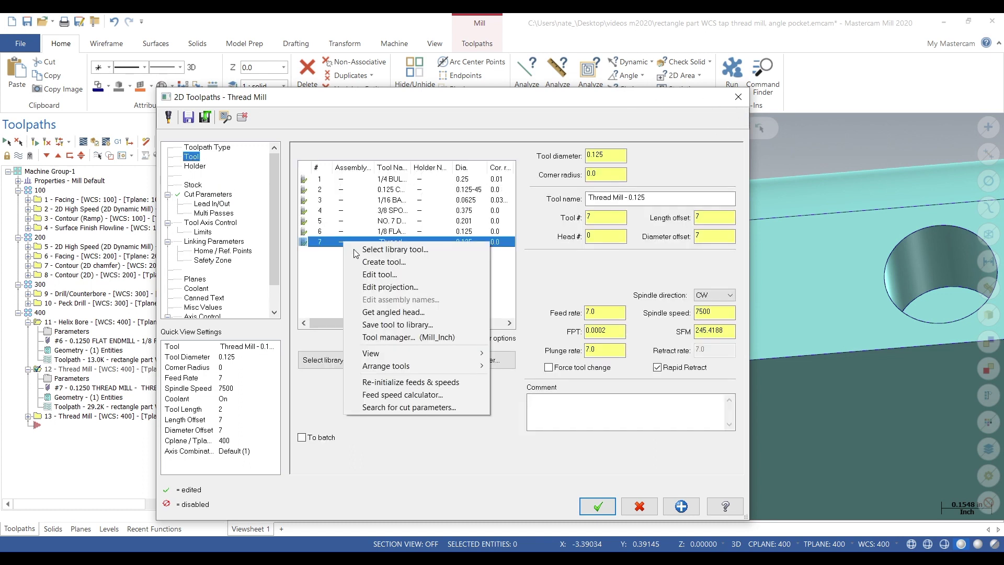
click(388, 273)
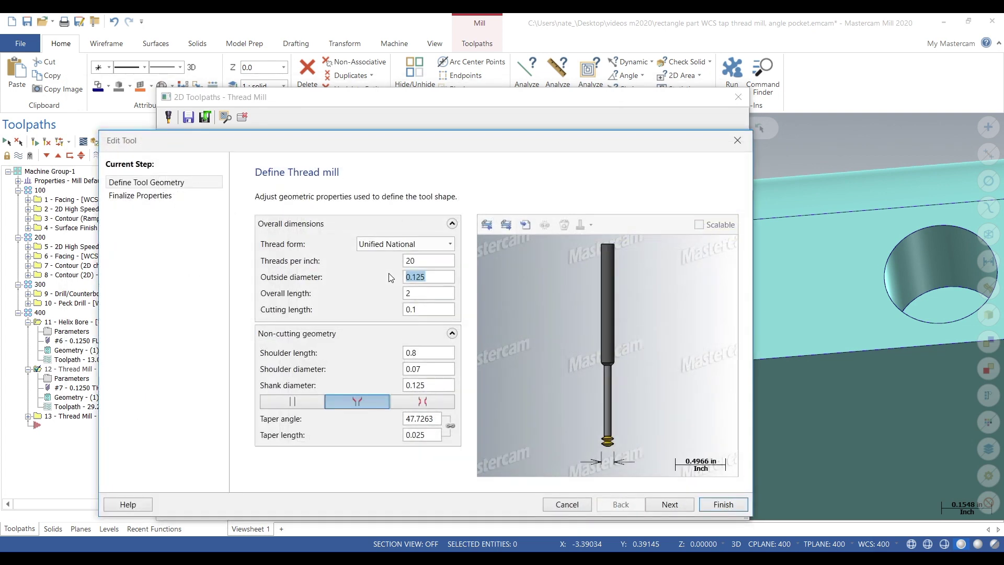
click(429, 435)
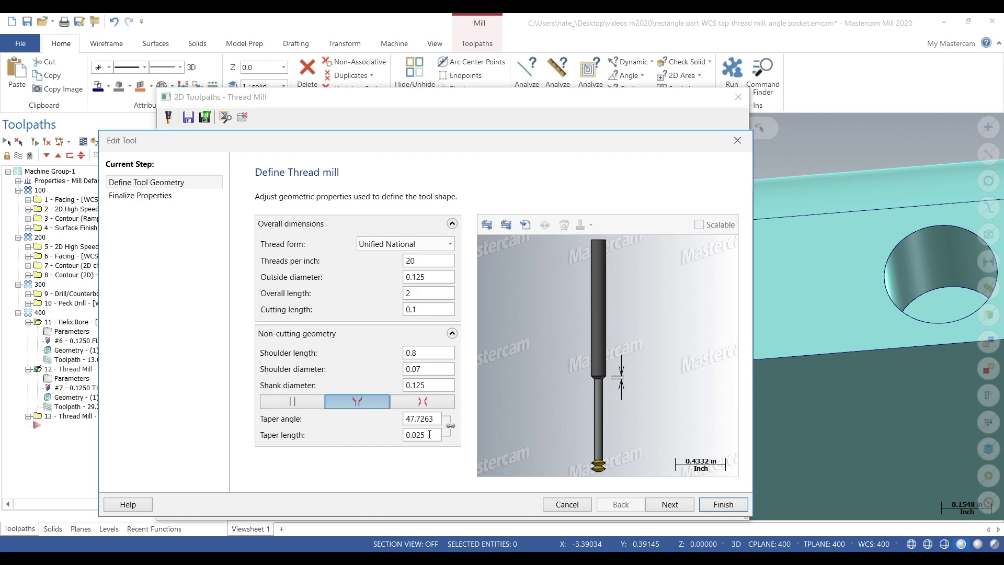
click(440, 385)
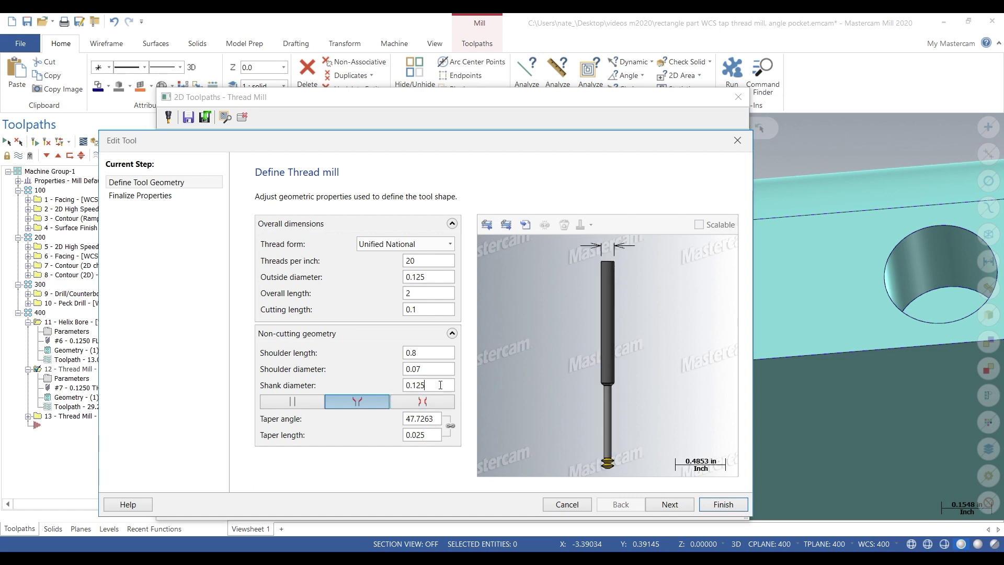
drag(431, 277, 391, 275)
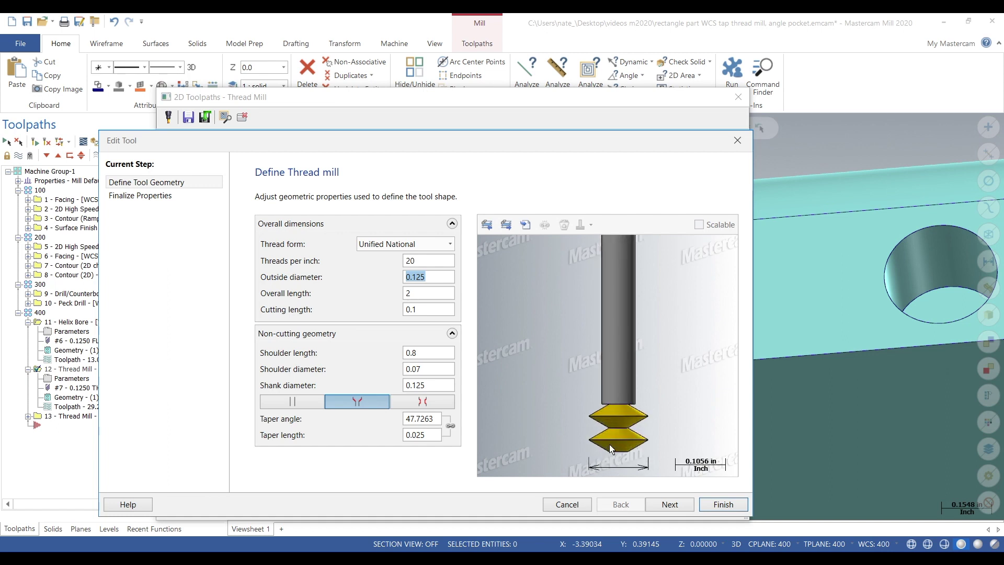
click(431, 261)
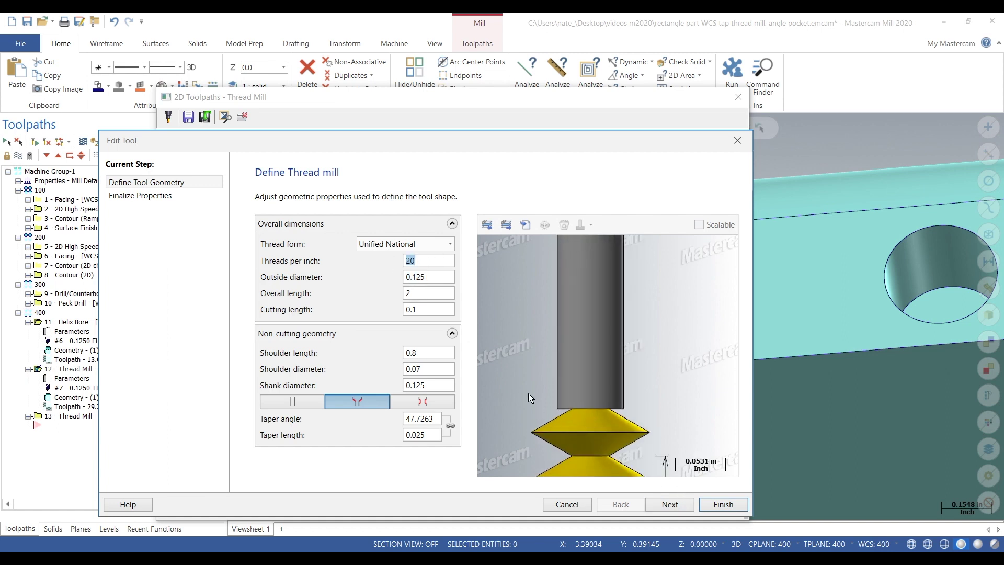
click(421, 312)
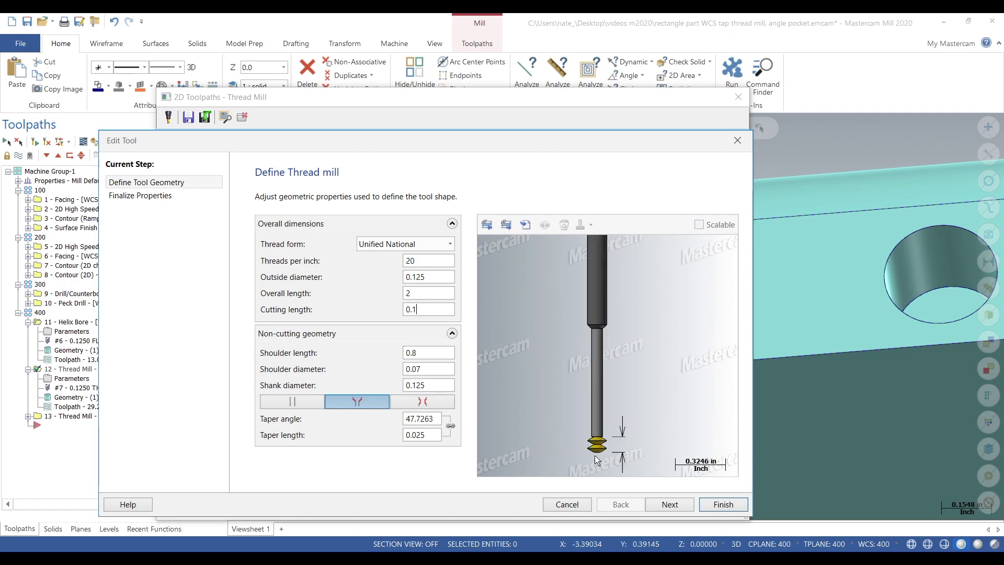
click(737, 140)
click(736, 98)
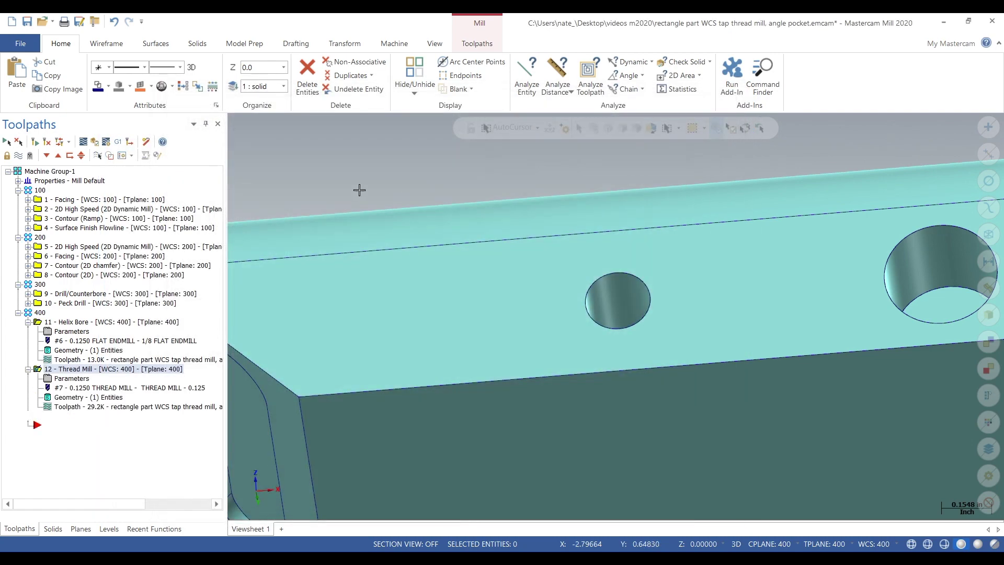
scroll(359, 190, down, 1)
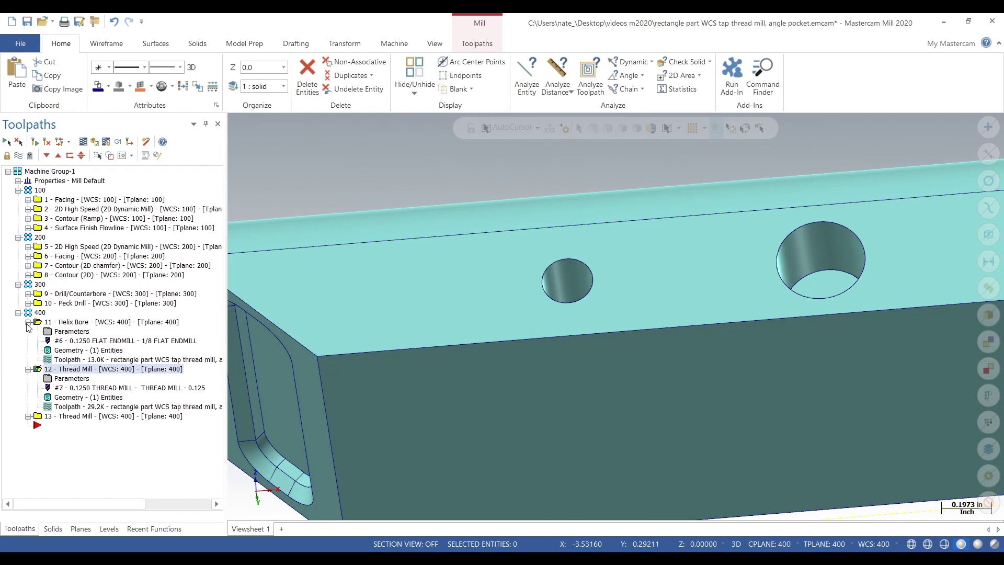
Step: Set Thread Mill operation 13's compensation type to Wear and its major thread diameter to 0.25 in the cut parameters
click(28, 323)
click(29, 331)
click(28, 340)
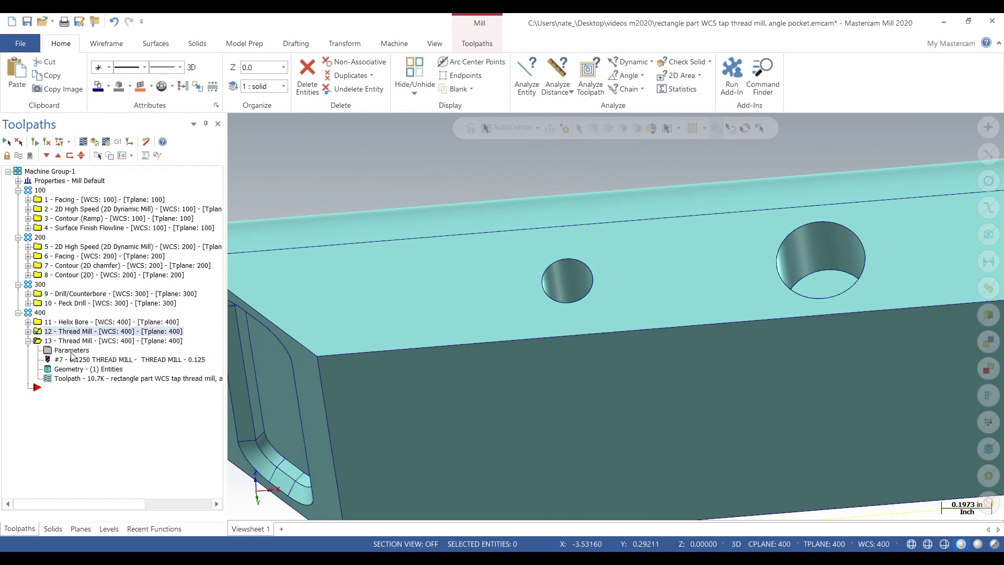
click(72, 350)
click(211, 194)
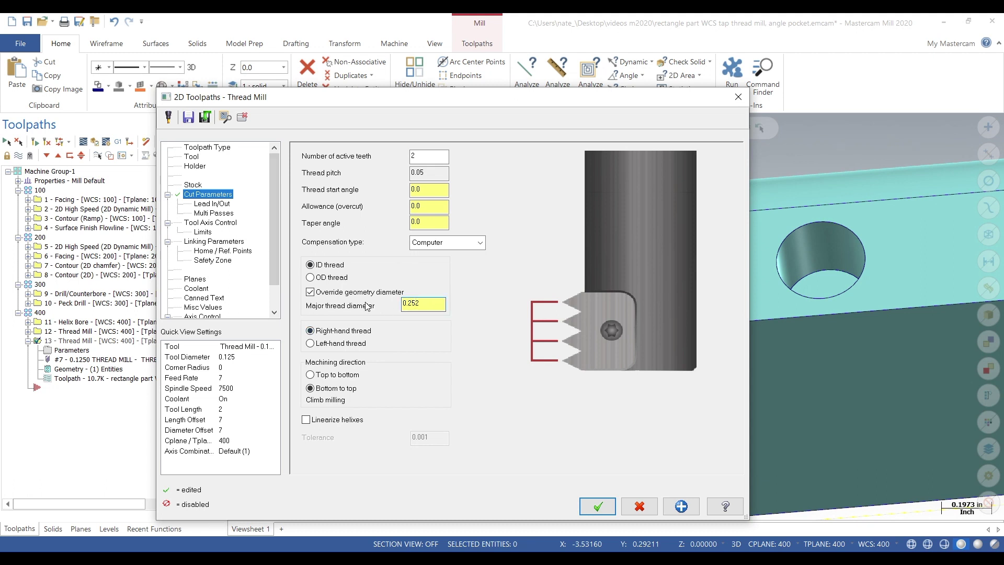
click(479, 242)
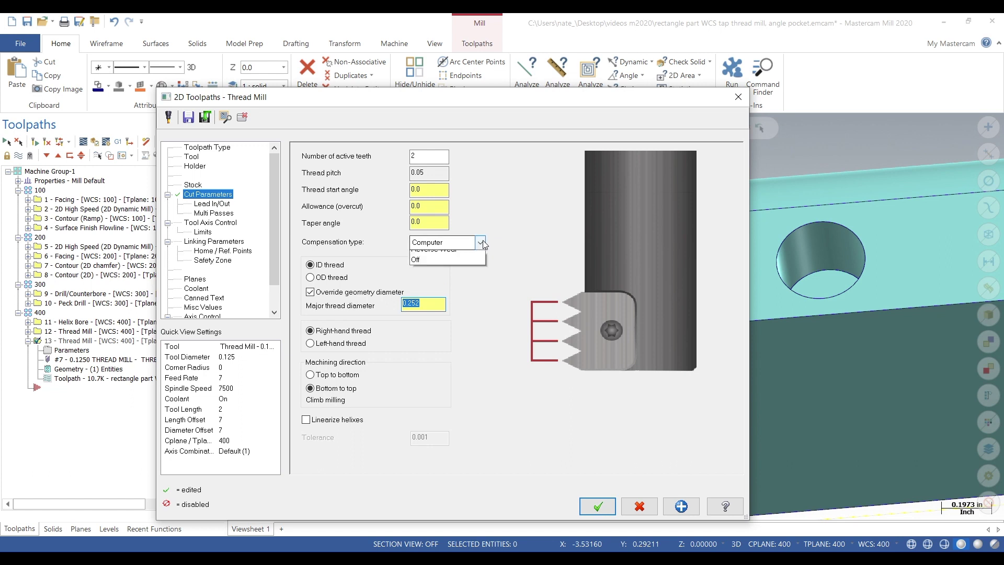
click(482, 269)
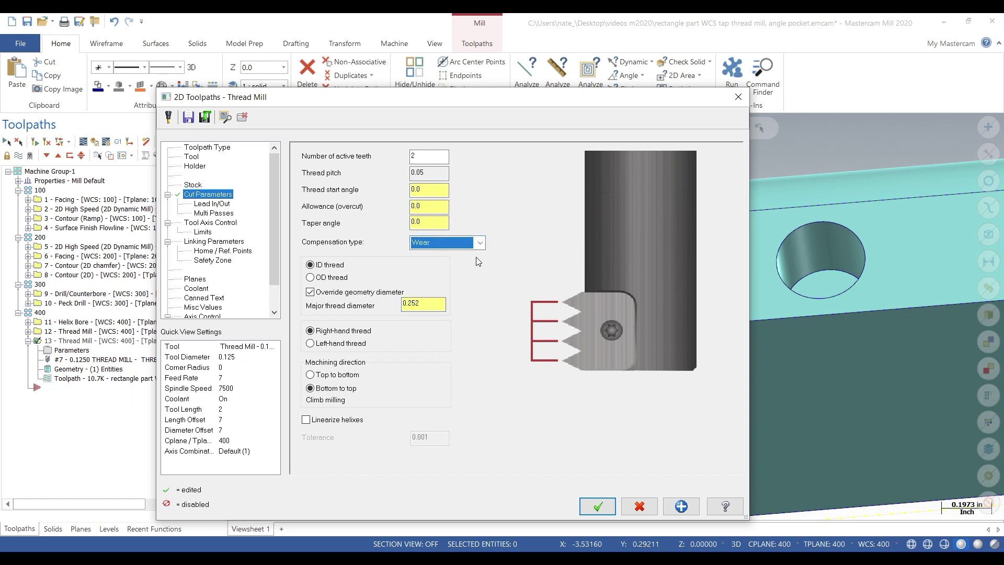
double_click(431, 303)
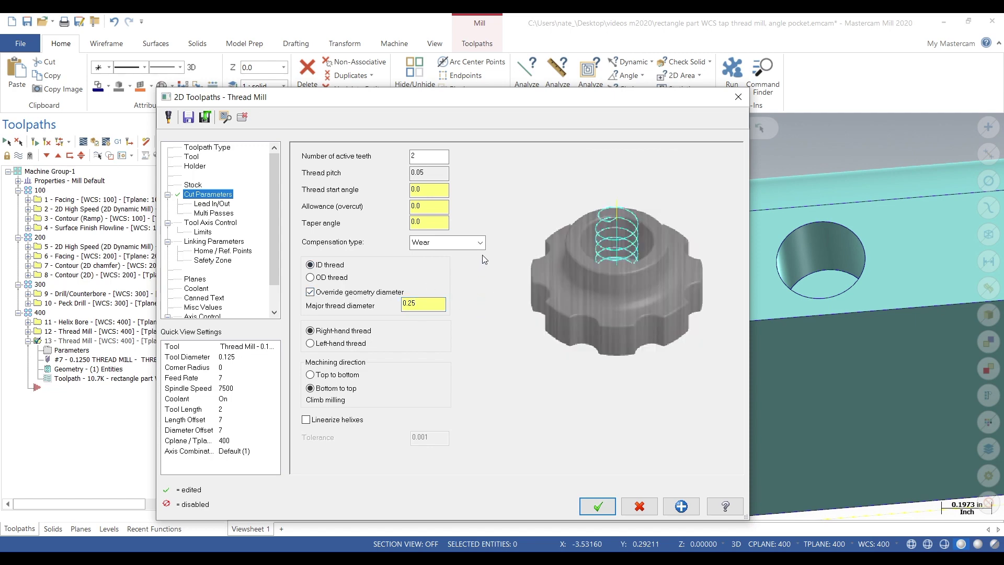
click(598, 505)
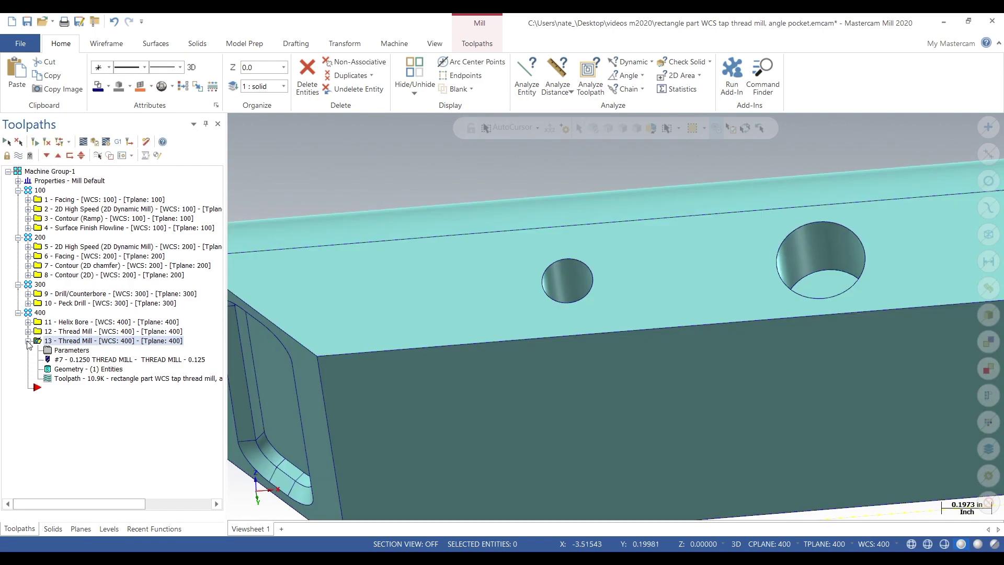
click(27, 340)
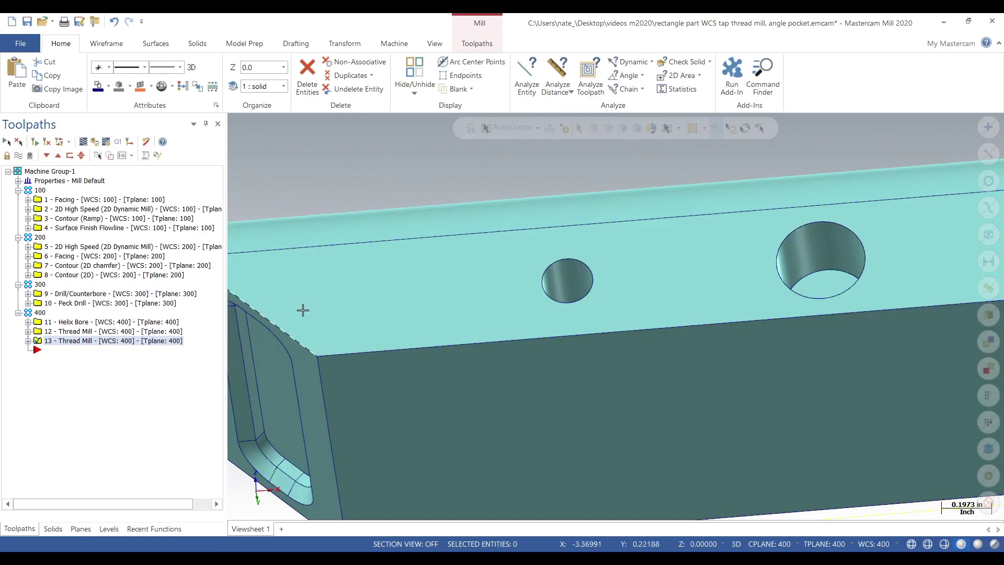
scroll(366, 312, down, 5)
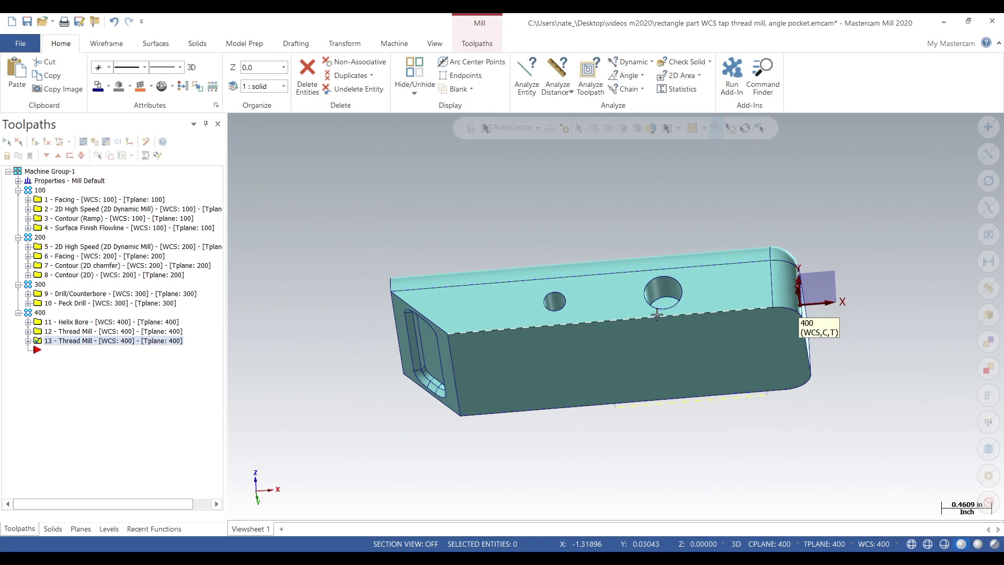